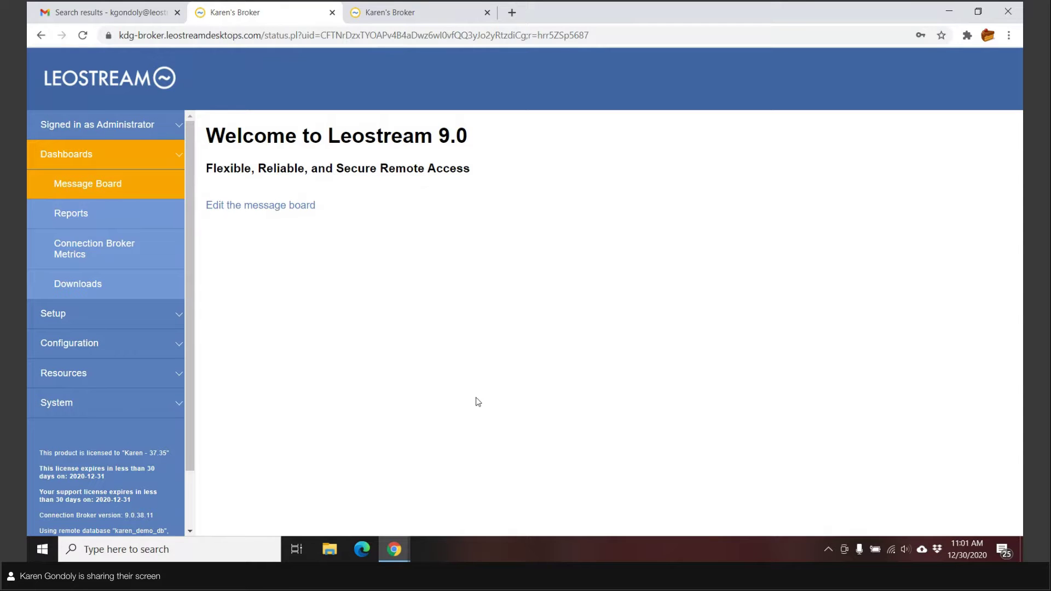
- Examine the External SMTP Server options of the Leostream SMTP server, and cancel the edit
{"action": "left_click", "coordinate": [99, 314]}
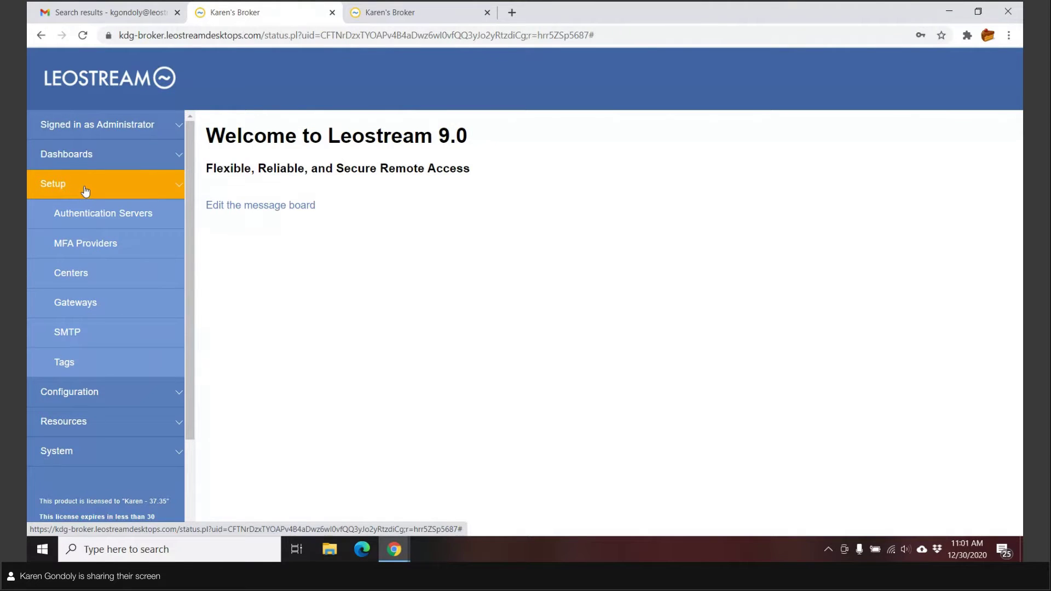
{"action": "left_click", "coordinate": [66, 332]}
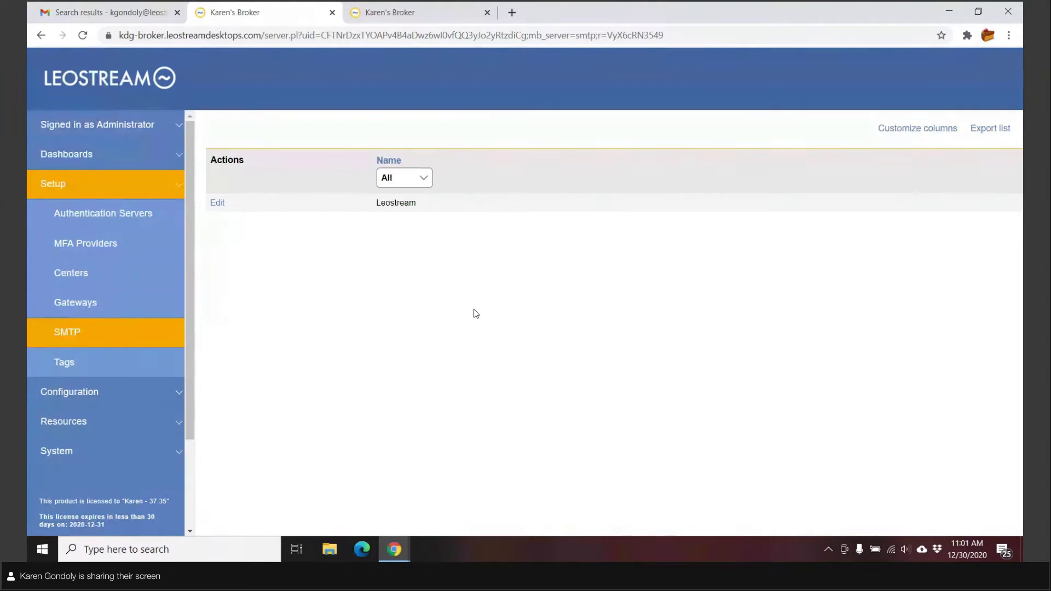
{"action": "left_click", "coordinate": [218, 204]}
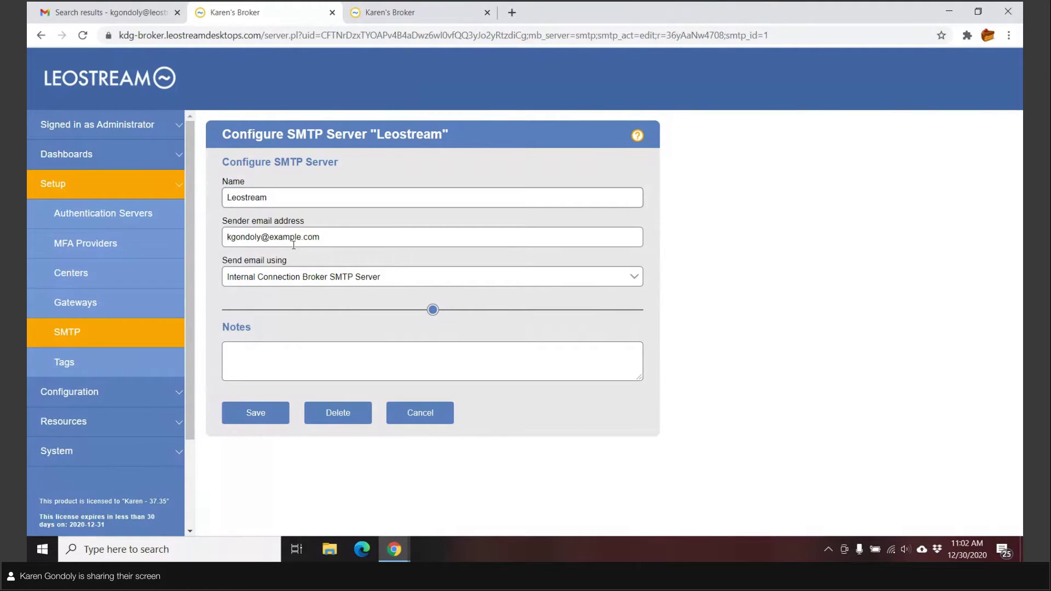
{"action": "left_click", "coordinate": [289, 281]}
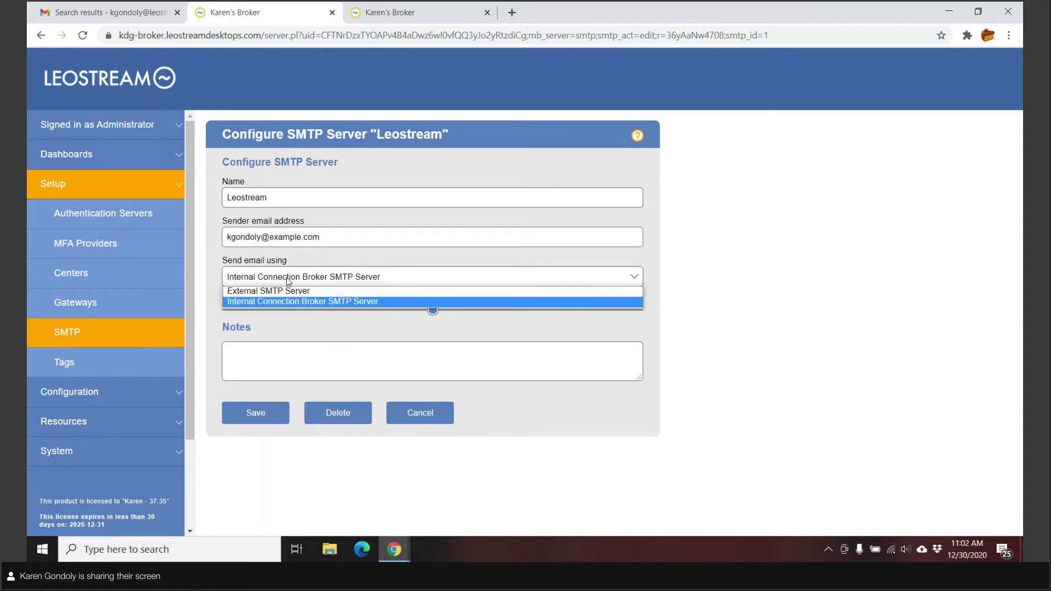
{"action": "left_click", "coordinate": [534, 294]}
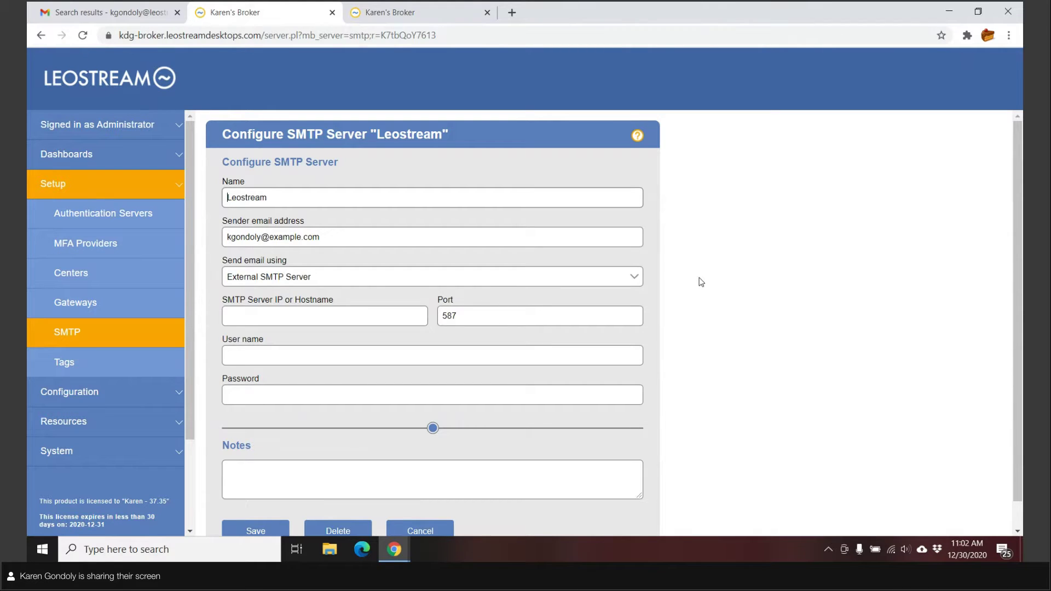
{"action": "left_click", "coordinate": [422, 536]}
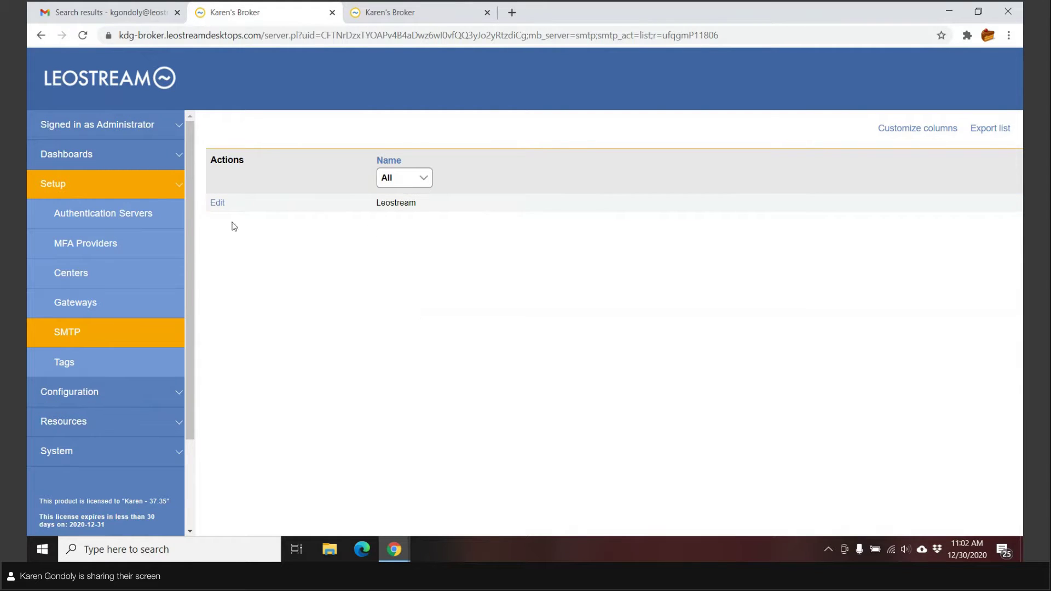
- Open the system Alerts setup and review the events that trigger email alerts
{"action": "left_click", "coordinate": [69, 190]}
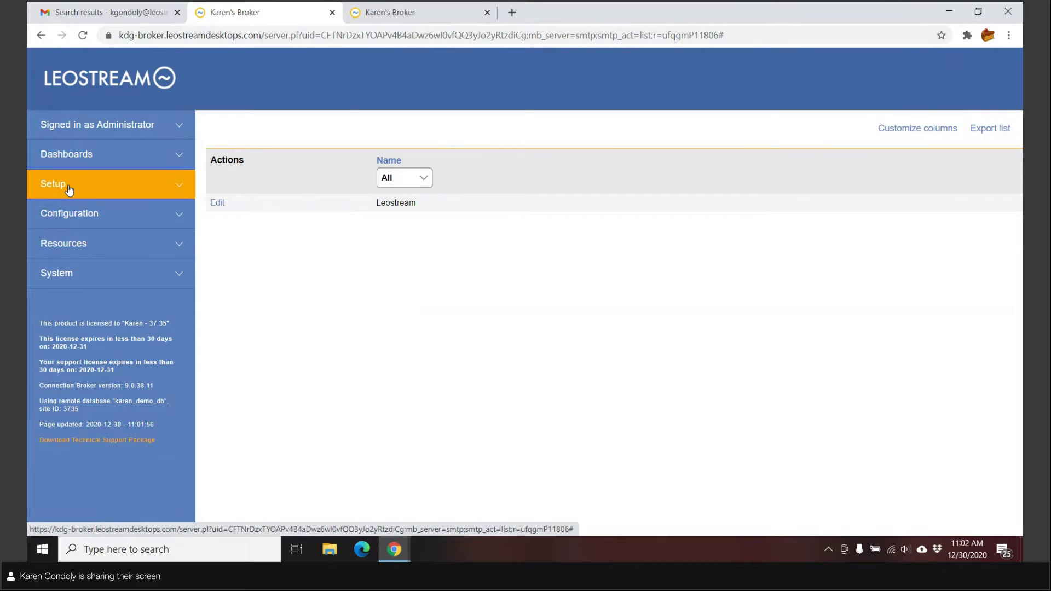
{"action": "left_click", "coordinate": [85, 284]}
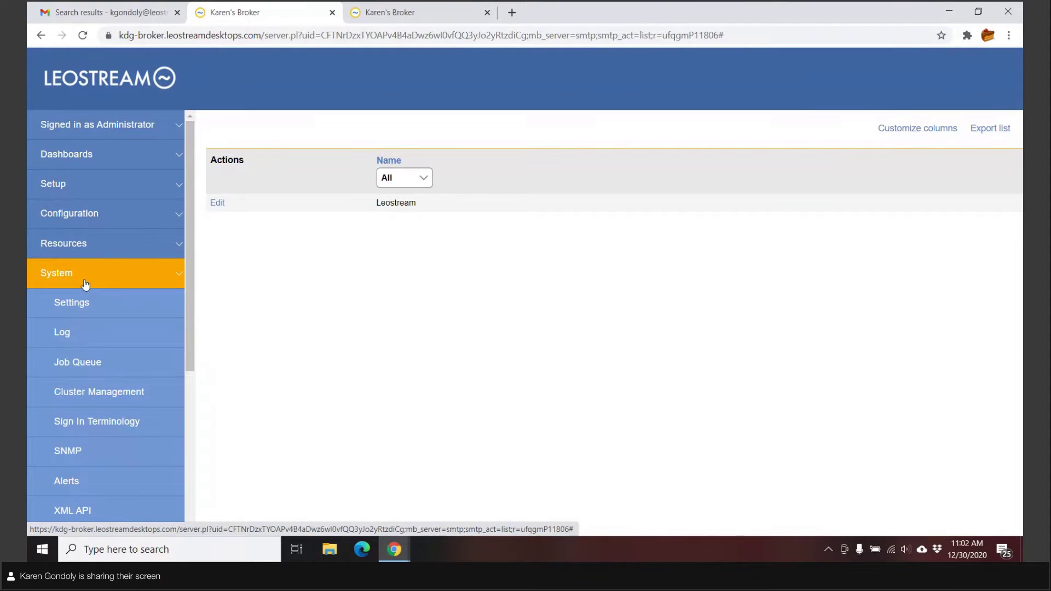
{"action": "scroll", "coordinate": [85, 284], "scroll_direction": "down", "scroll_amount": 1}
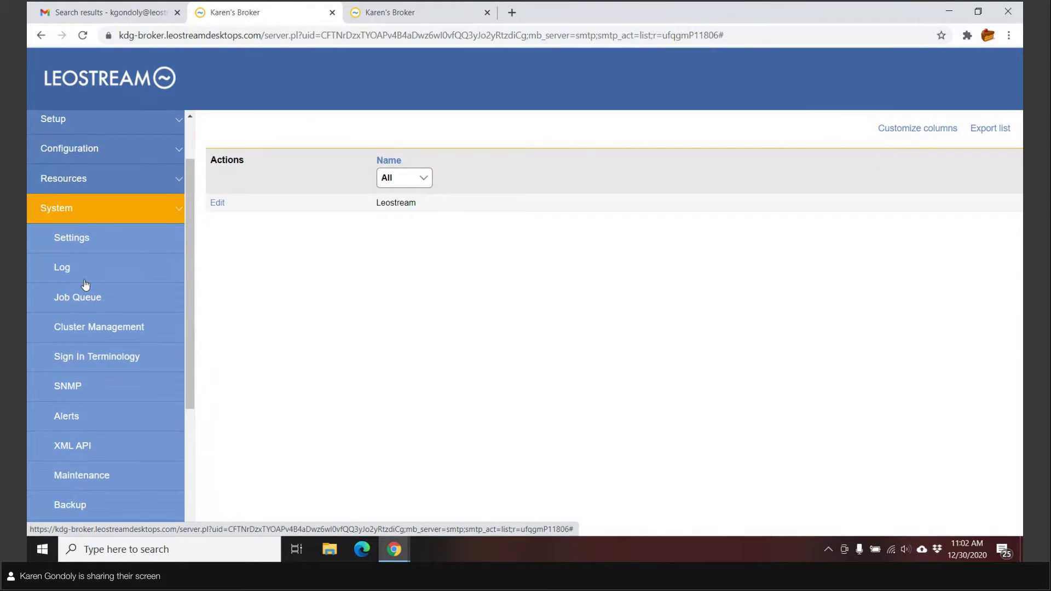
{"action": "left_click", "coordinate": [73, 421]}
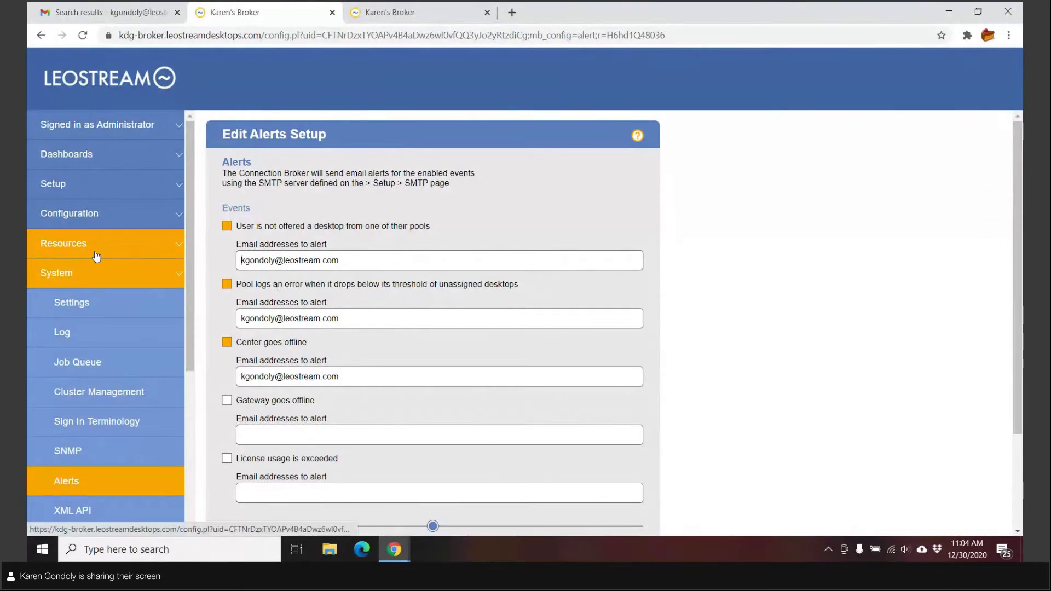
- Open the Windows RGS pool for editing and review its Logging and Reporting thresholds for unassigned desktops
{"action": "left_click", "coordinate": [91, 222]}
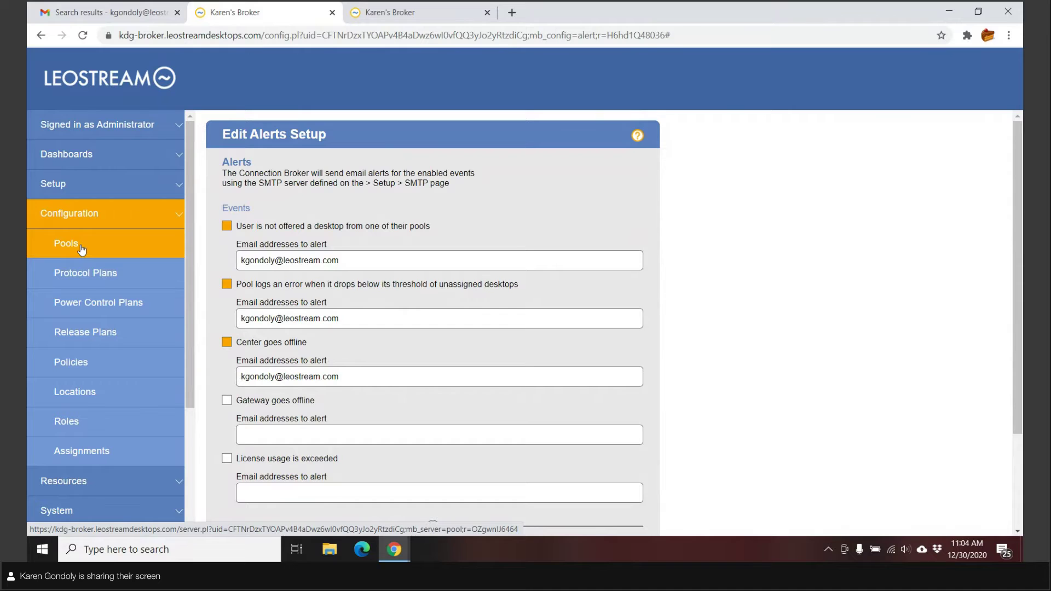
{"action": "left_click", "coordinate": [81, 249]}
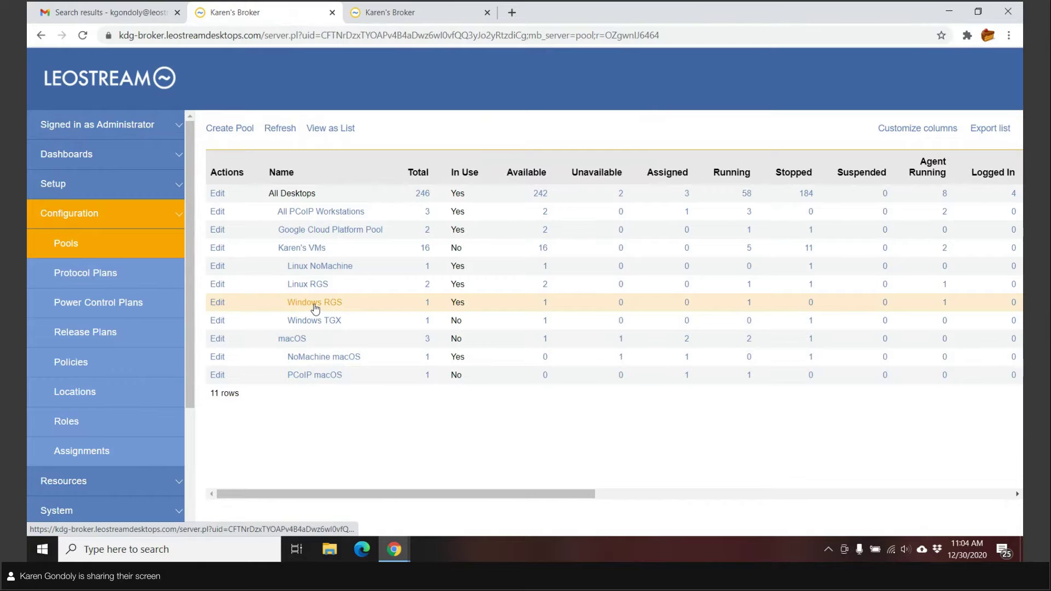
{"action": "left_click", "coordinate": [217, 303]}
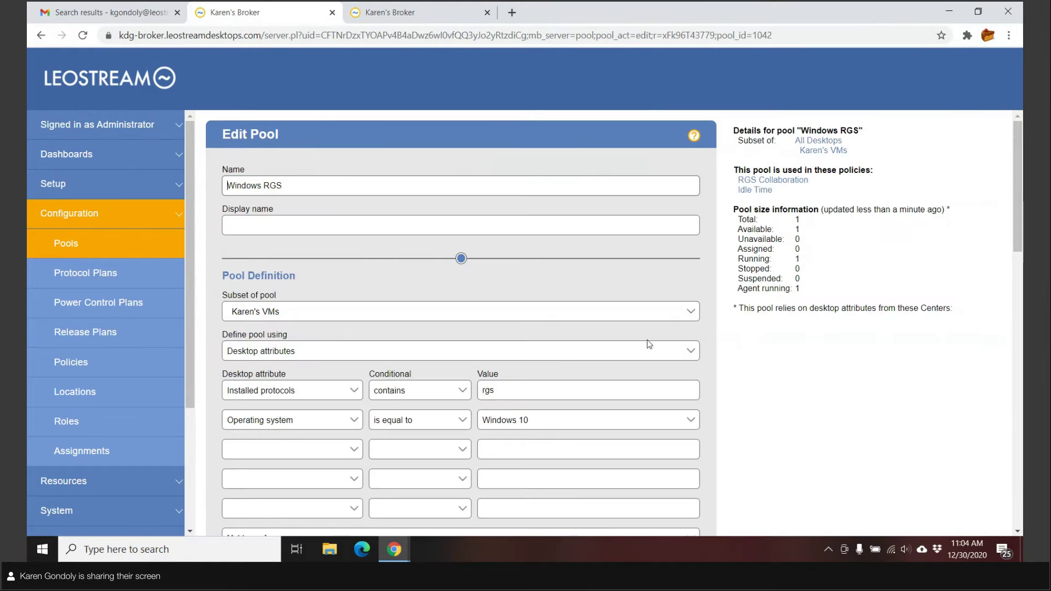
{"action": "scroll", "coordinate": [649, 344], "scroll_direction": "down", "scroll_amount": 10}
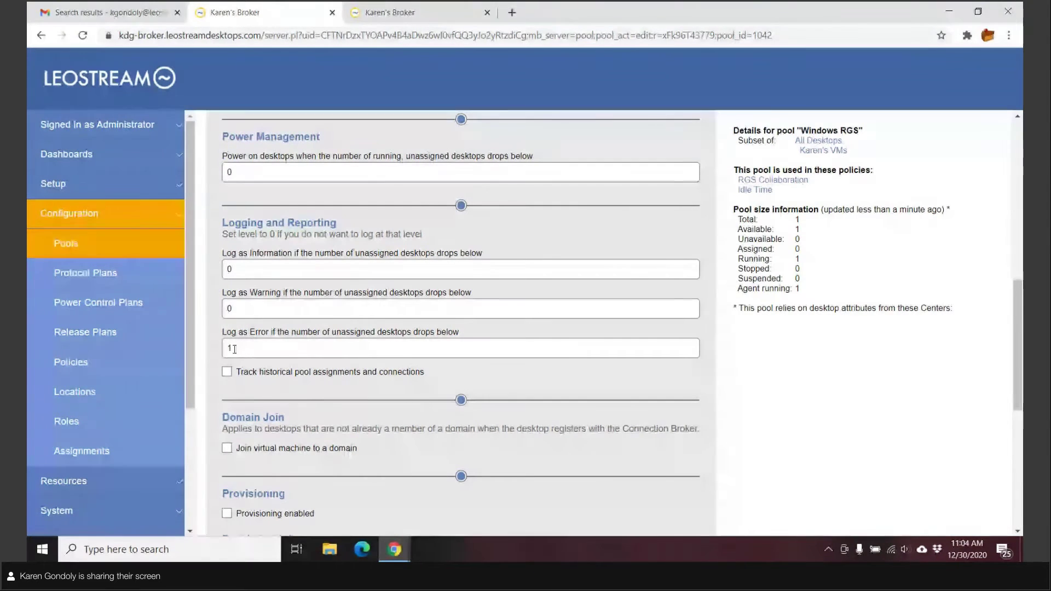
- Leave the Windows RGS pool without saving and return to the Alerts setup
{"action": "left_click", "coordinate": [71, 226]}
{"action": "left_click", "coordinate": [76, 248]}
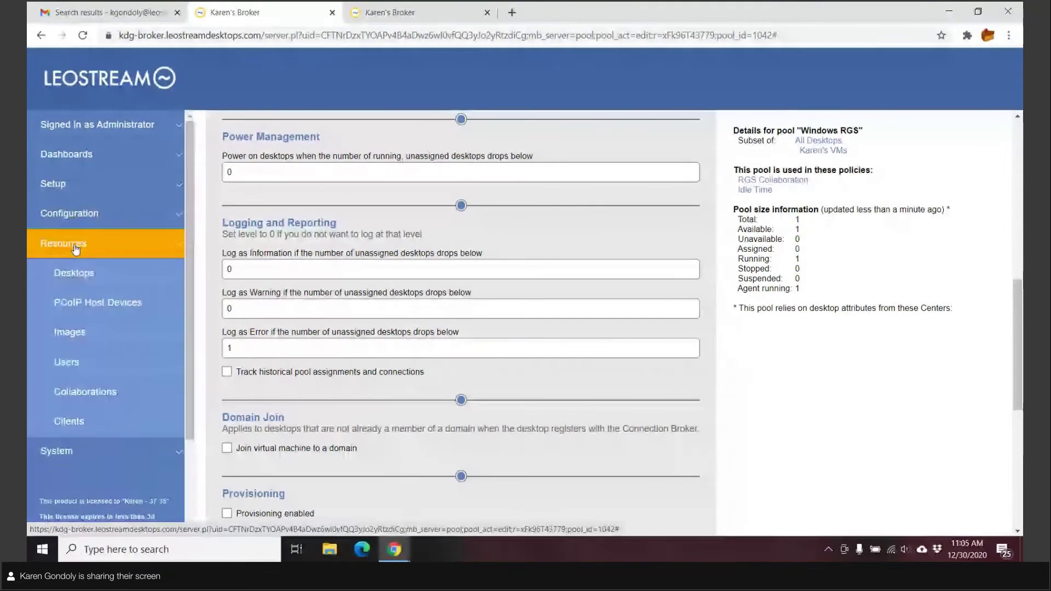
{"action": "left_click", "coordinate": [76, 247]}
{"action": "left_click", "coordinate": [55, 273]}
{"action": "left_click", "coordinate": [64, 475]}
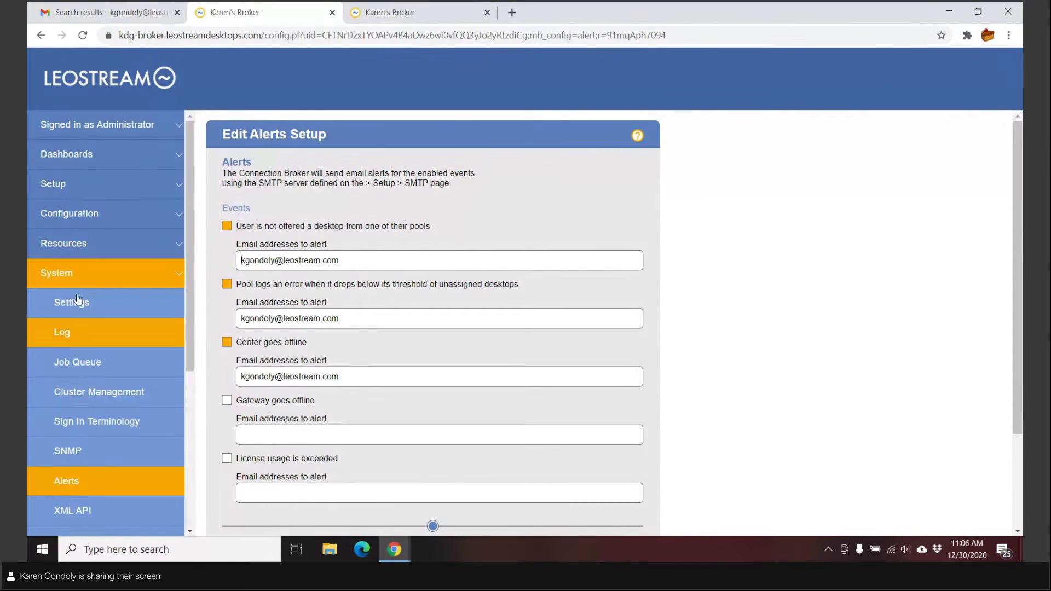
- Check the online status in the Gateways list, and go back to the Alerts setup
{"action": "left_click", "coordinate": [46, 192]}
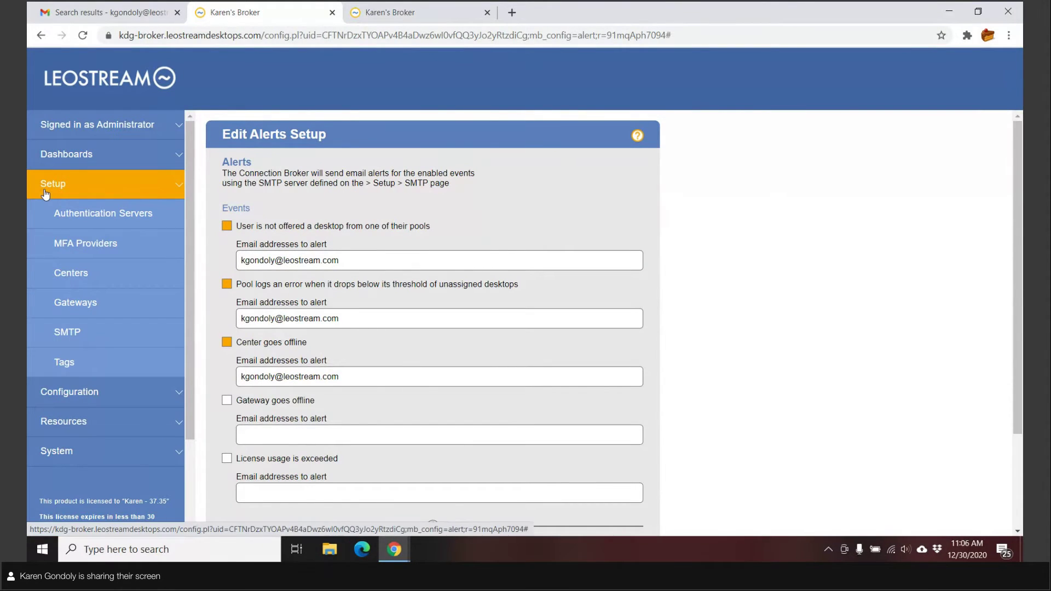
{"action": "left_click", "coordinate": [60, 305]}
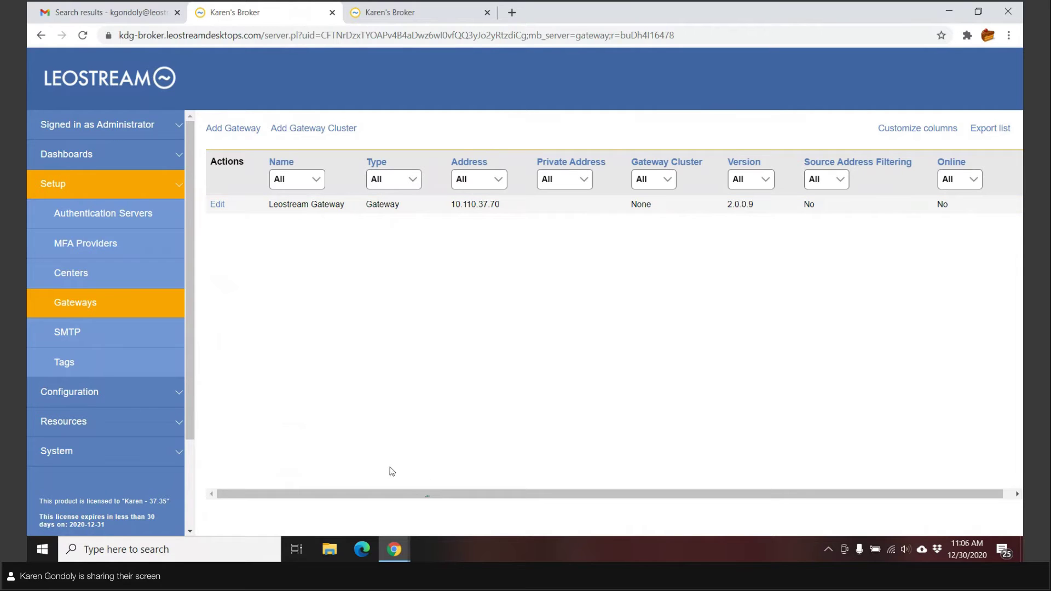
{"action": "left_click", "coordinate": [102, 457]}
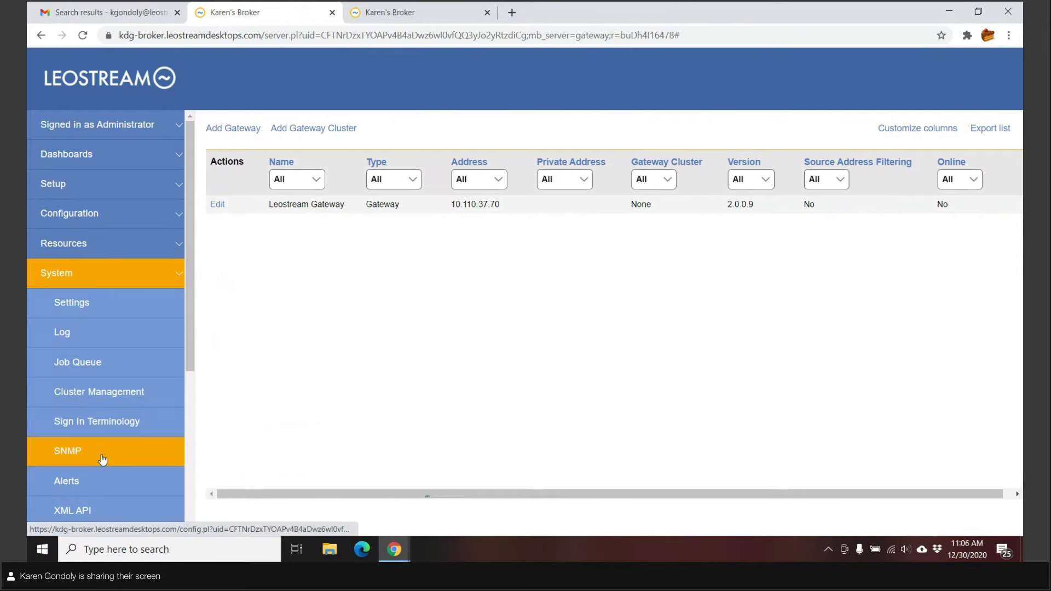
{"action": "left_click", "coordinate": [105, 487]}
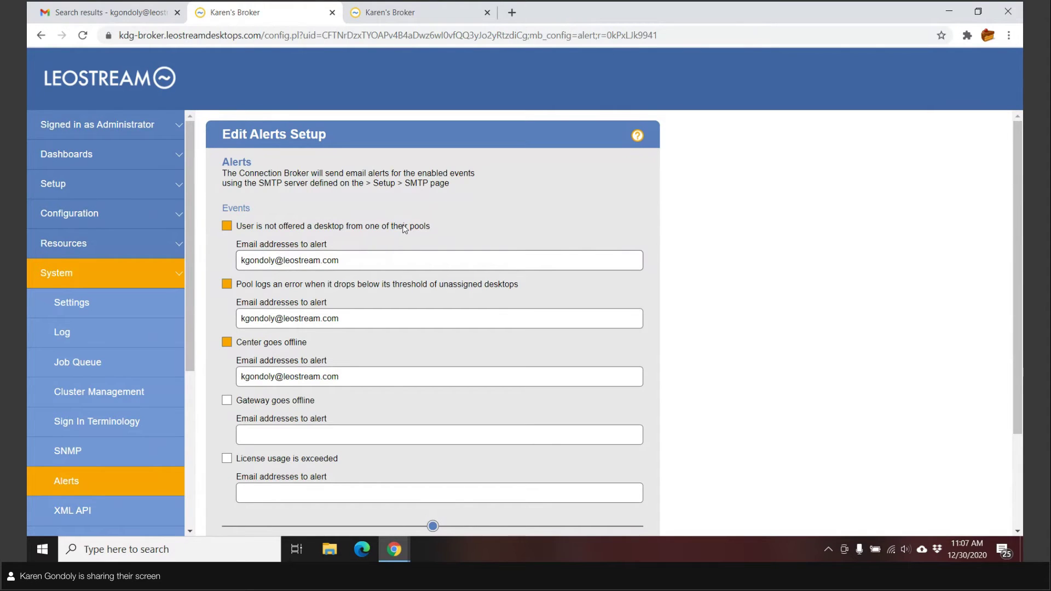
- Open the RGS Collaboration policy and review its collaboration and session shadowing options for connected desktops
{"action": "left_click", "coordinate": [111, 244]}
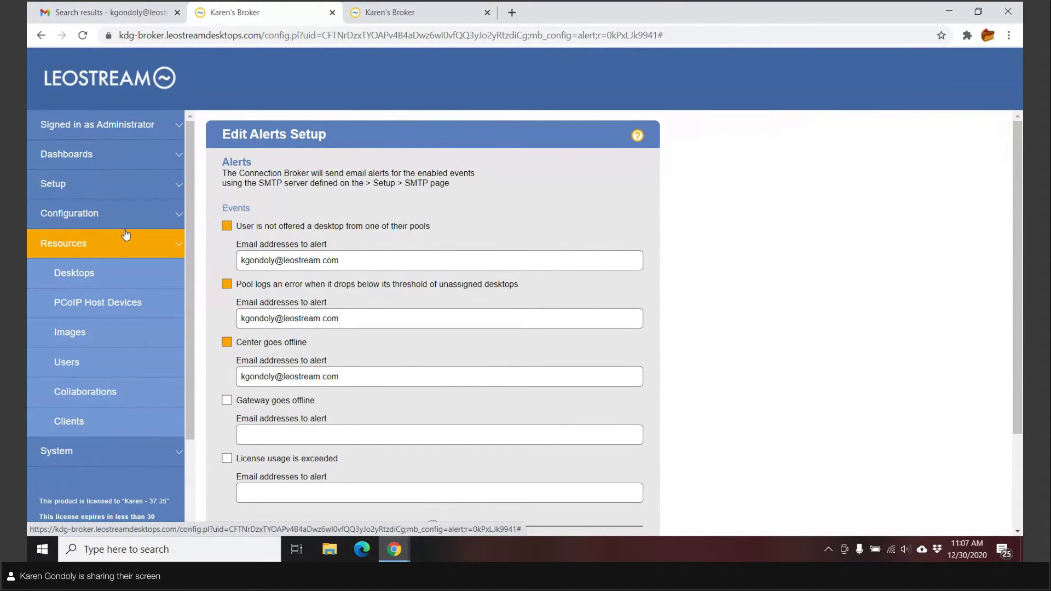
{"action": "left_click", "coordinate": [108, 220]}
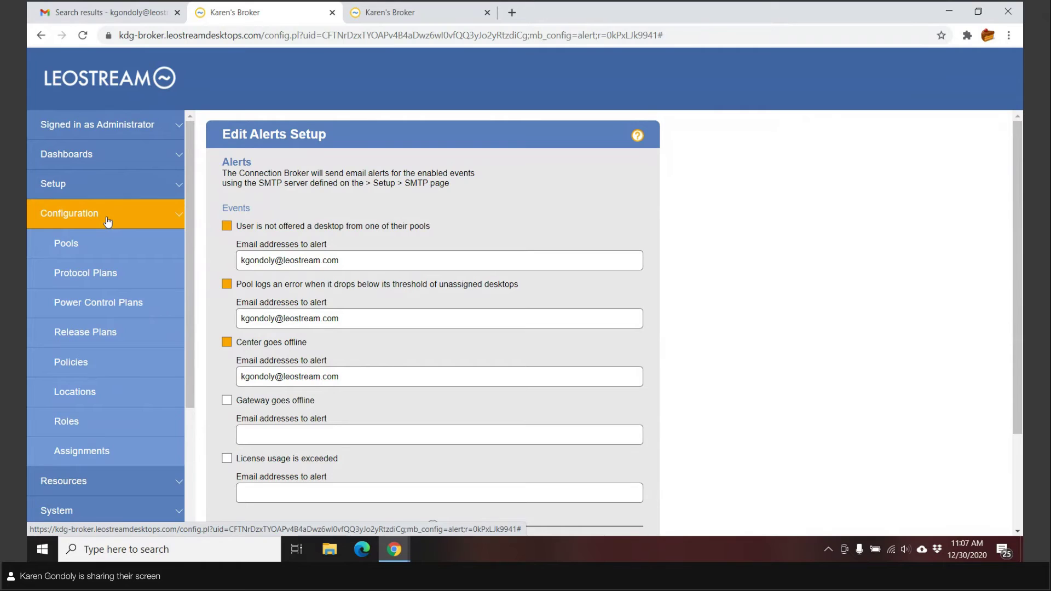
{"action": "left_click", "coordinate": [82, 372]}
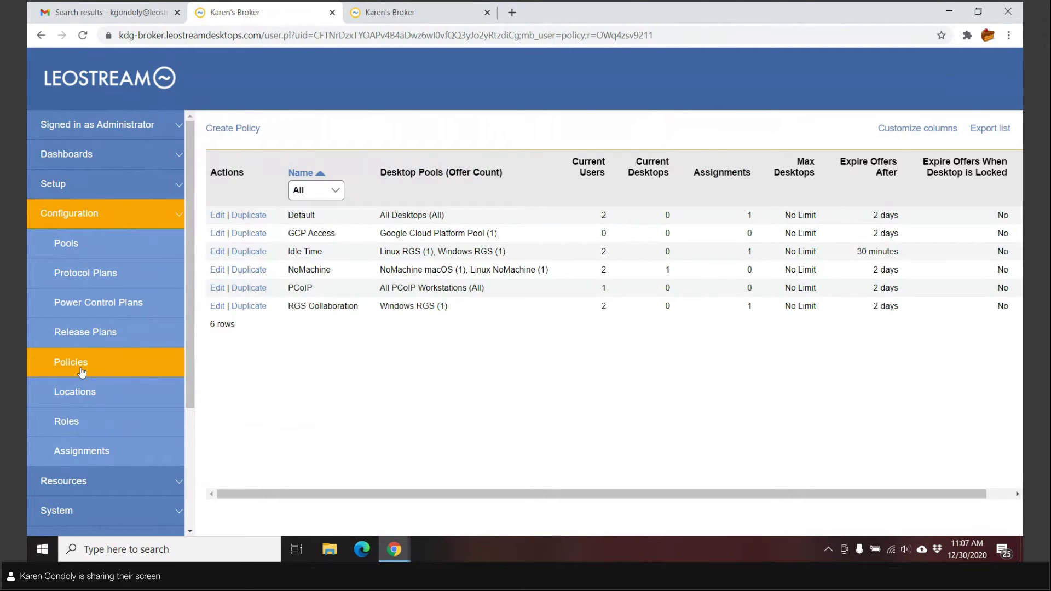
{"action": "left_click", "coordinate": [218, 308]}
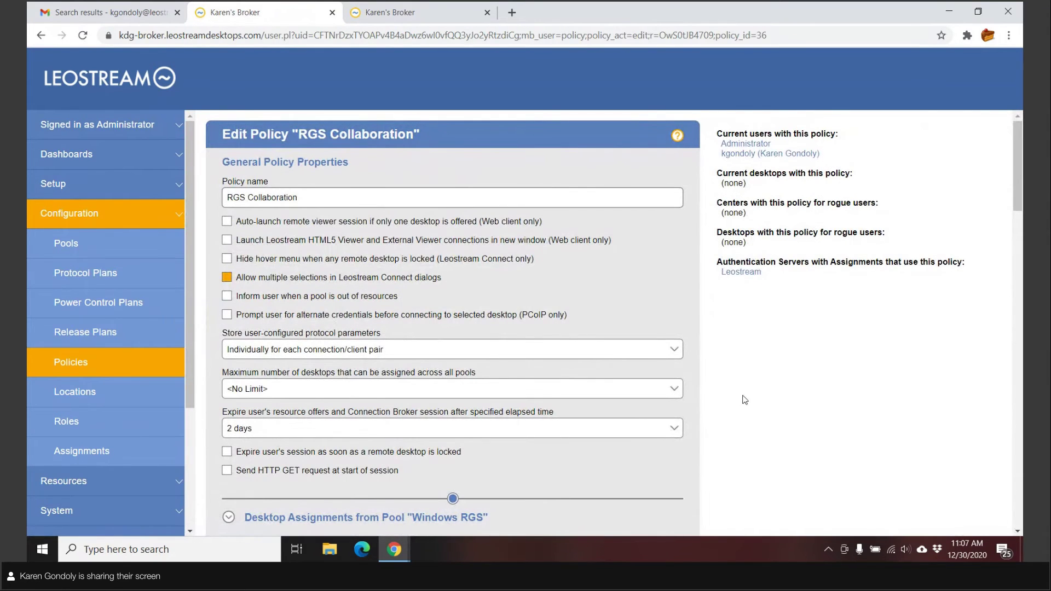
{"action": "scroll", "coordinate": [758, 366], "scroll_direction": "down", "scroll_amount": 6}
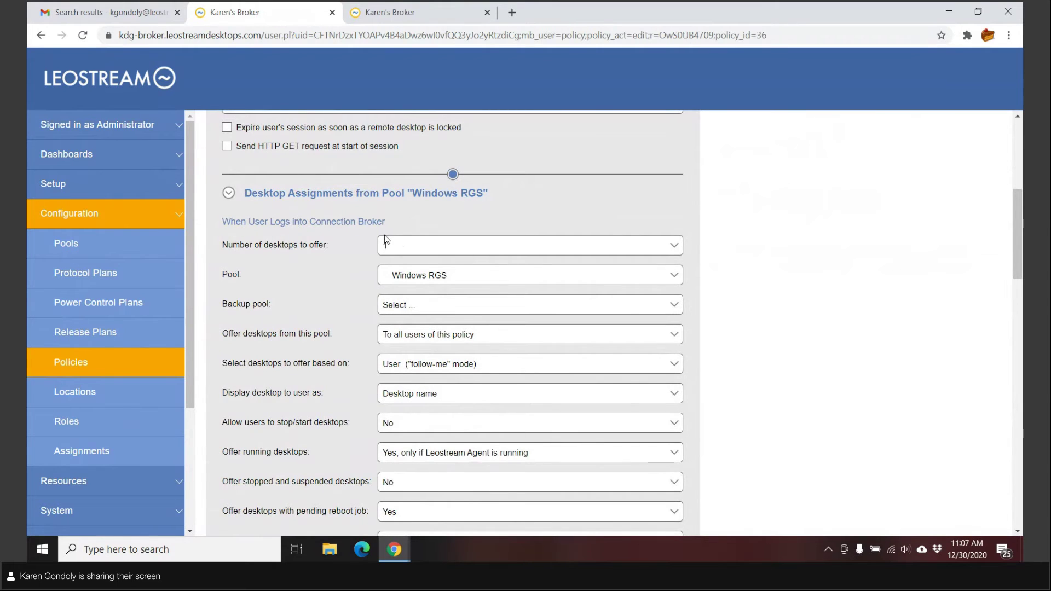
{"action": "scroll", "coordinate": [774, 339], "scroll_direction": "down", "scroll_amount": 10}
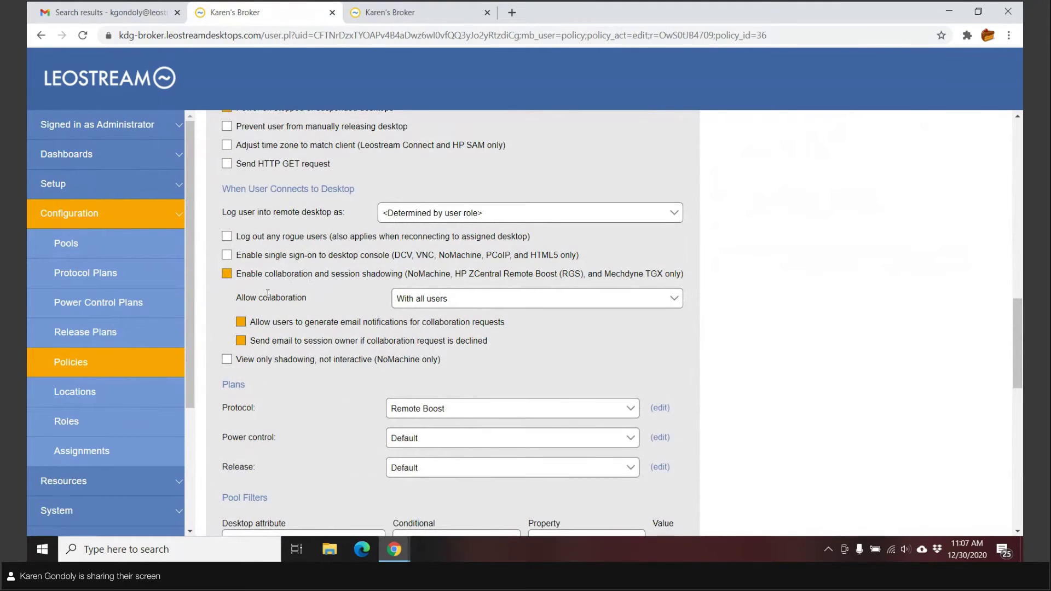
- Try limiting collaboration to only users matching specific attribute rules, and set it back to all users
{"action": "left_click", "coordinate": [455, 301]}
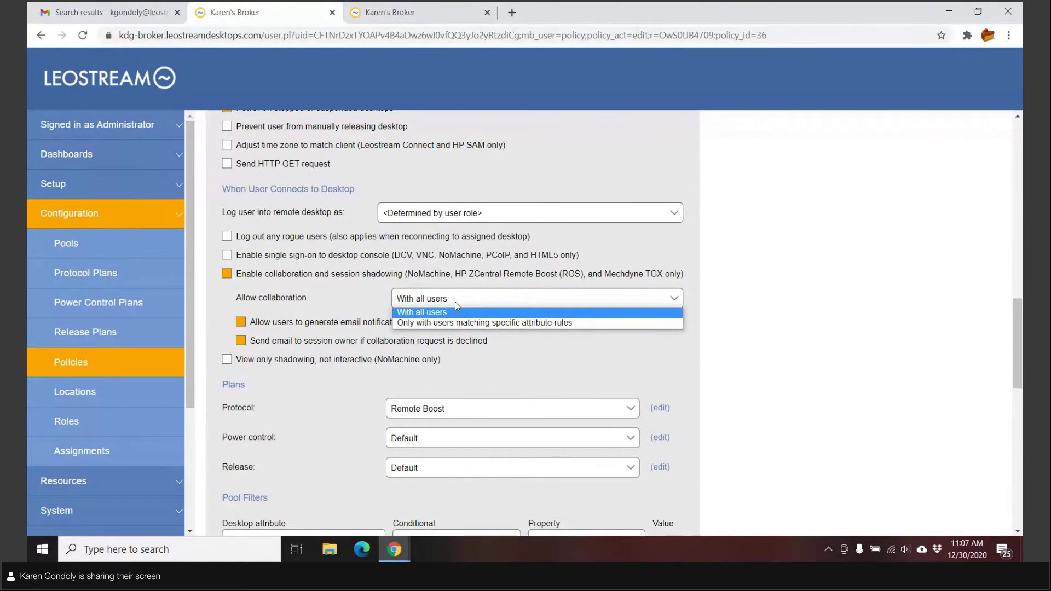
{"action": "left_click", "coordinate": [457, 322]}
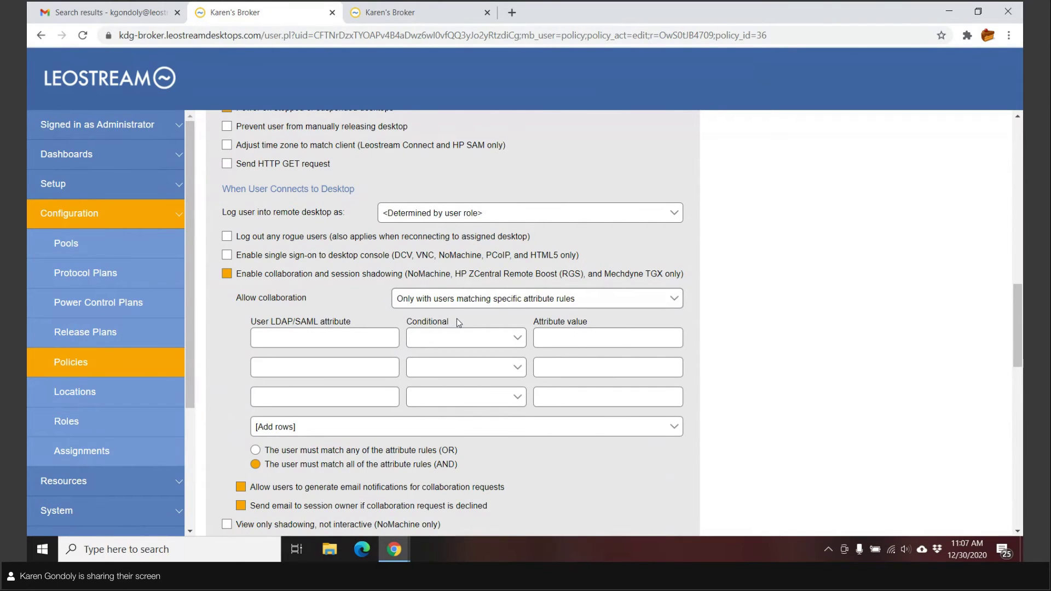
{"action": "left_click", "coordinate": [459, 304]}
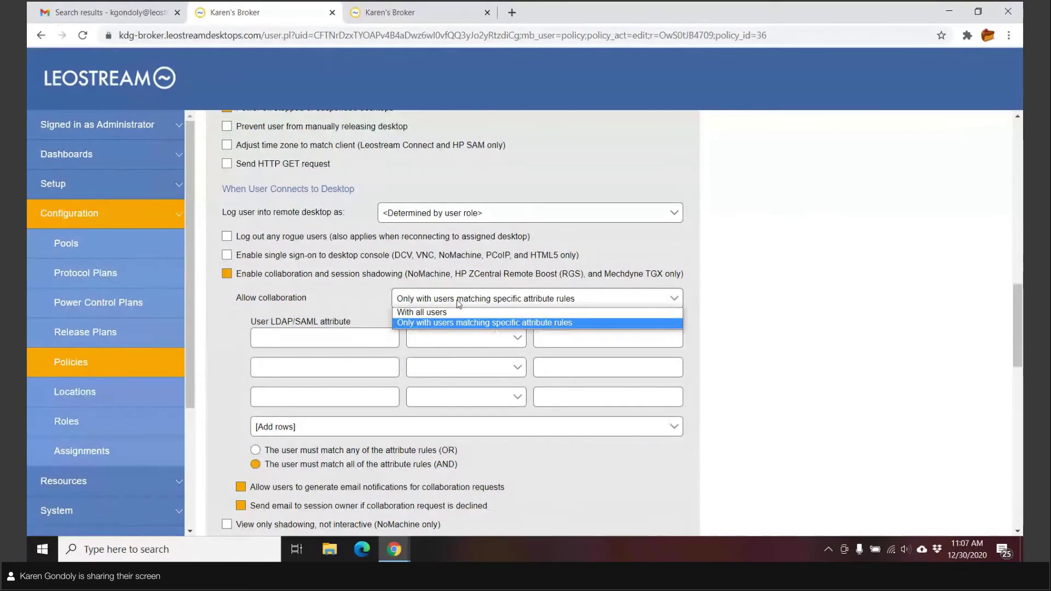
{"action": "left_click", "coordinate": [436, 311]}
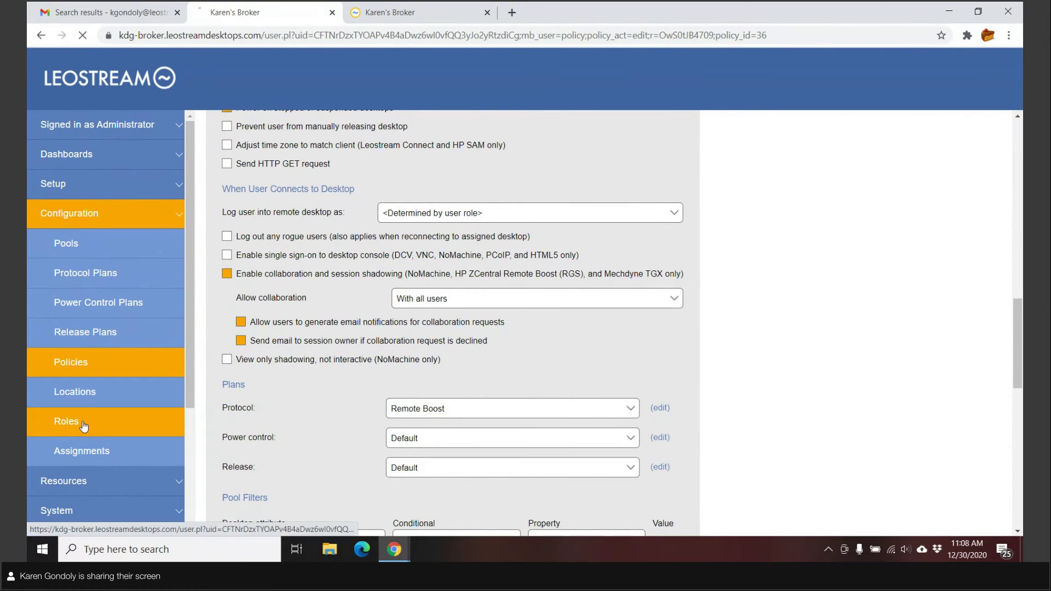
- Open the Collaborator role and review its permission for collaborating with other users
{"action": "left_click", "coordinate": [126, 423]}
{"action": "left_click", "coordinate": [217, 251]}
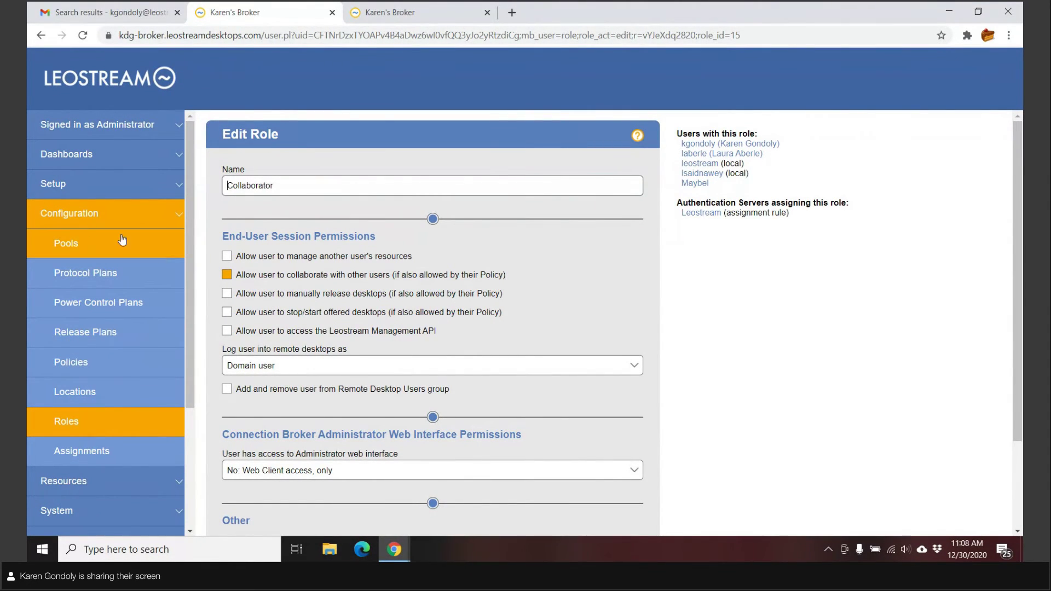
{"action": "left_click", "coordinate": [77, 212]}
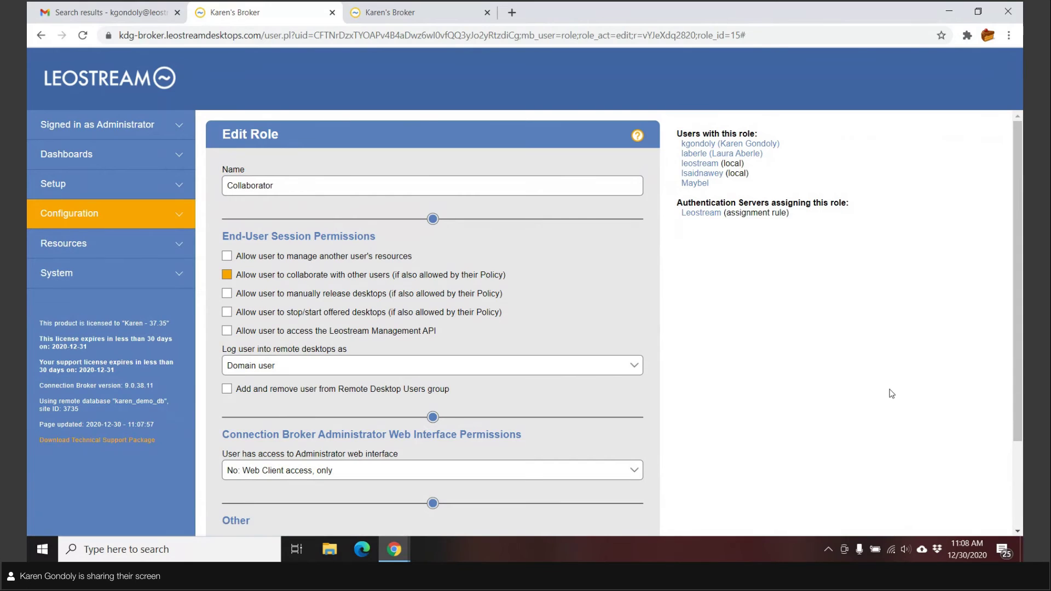
- Switch to the end-user sign-in page, sign in with the prefilled credentials, and connect to the Windows RGS desktop
{"action": "left_click", "coordinate": [438, 12]}
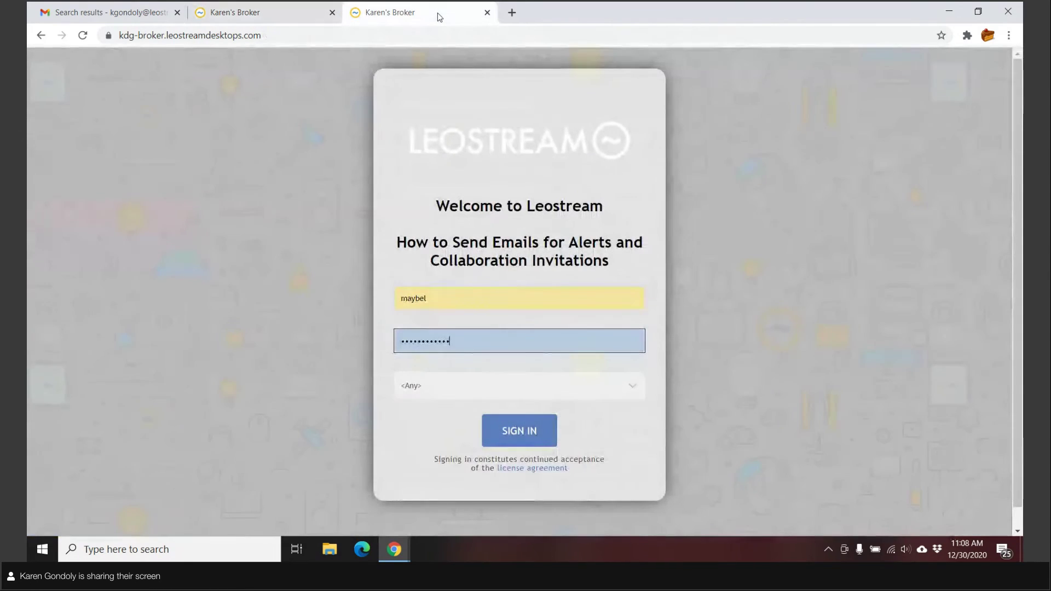
{"action": "left_click", "coordinate": [521, 441]}
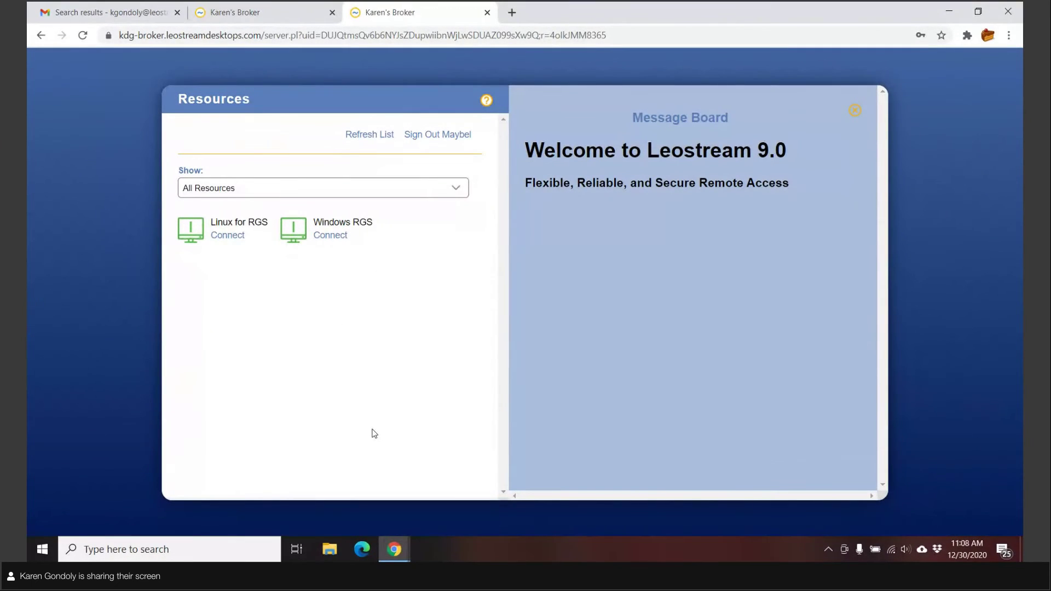
{"action": "left_click", "coordinate": [345, 239]}
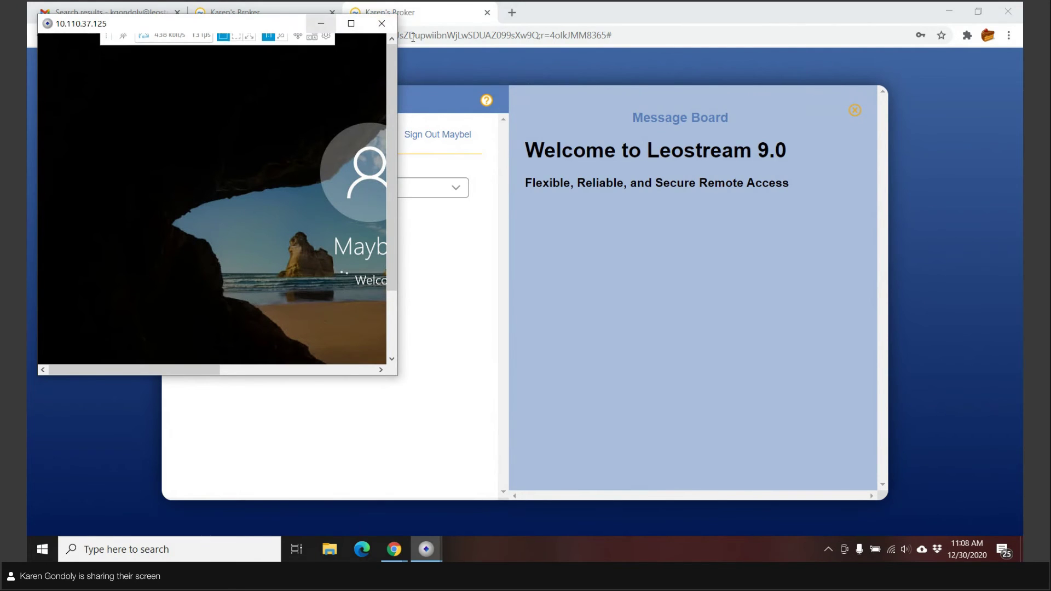
- Switch to Gmail, read the alert email about the pool dropping below its threshold of unassigned desktops, and return to the message list
{"action": "left_click", "coordinate": [348, 5]}
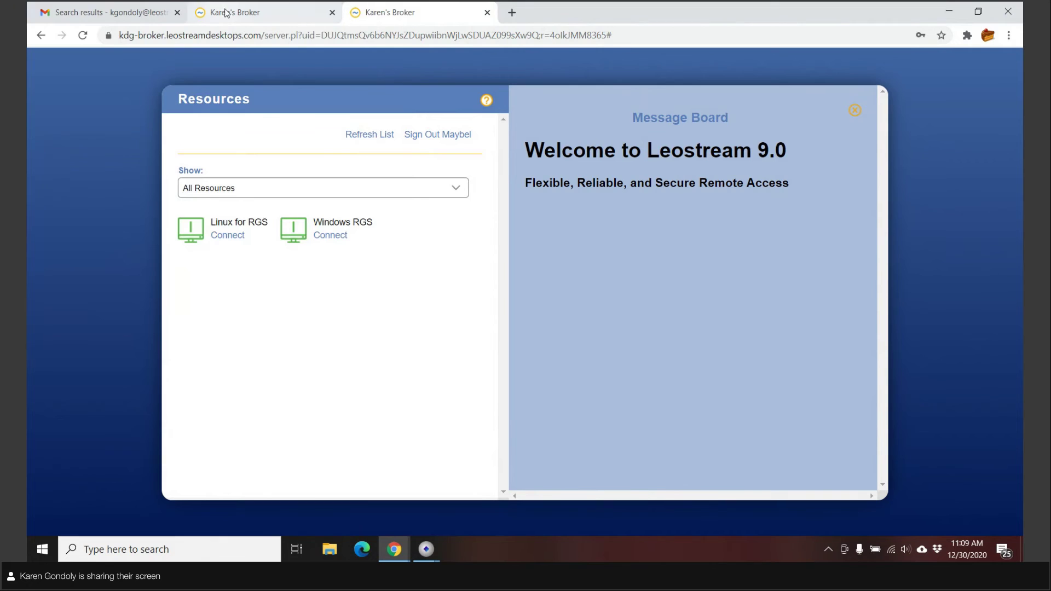
{"action": "left_click", "coordinate": [119, 13]}
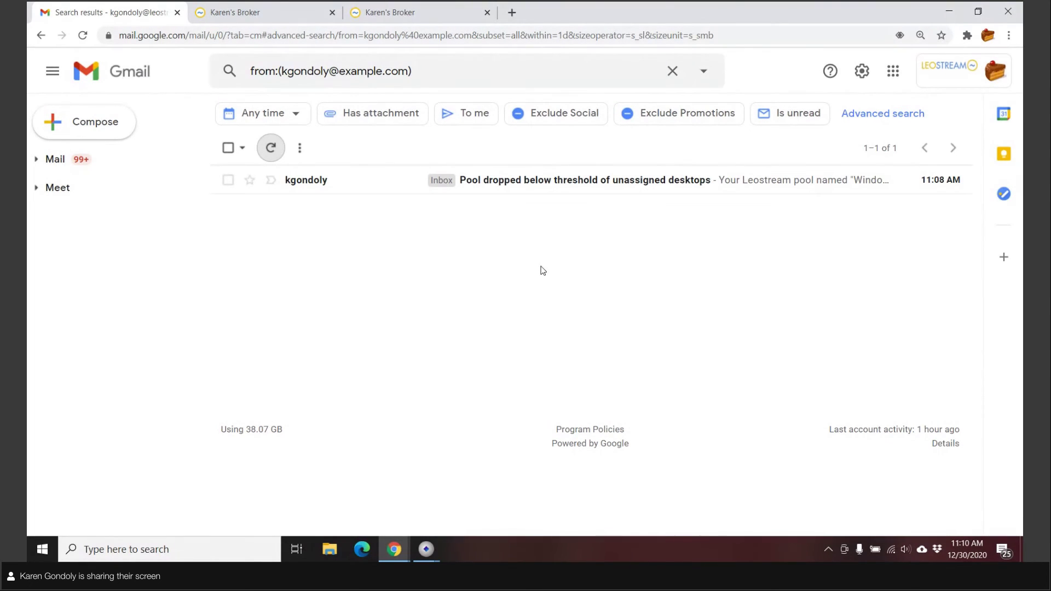
{"action": "left_click", "coordinate": [604, 185]}
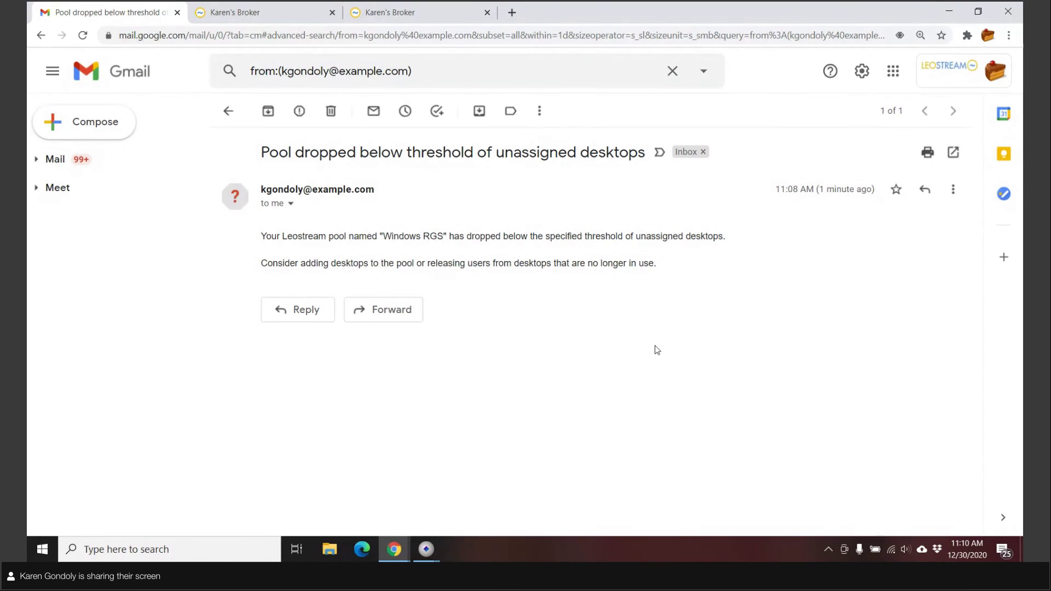
{"action": "left_click", "coordinate": [228, 114]}
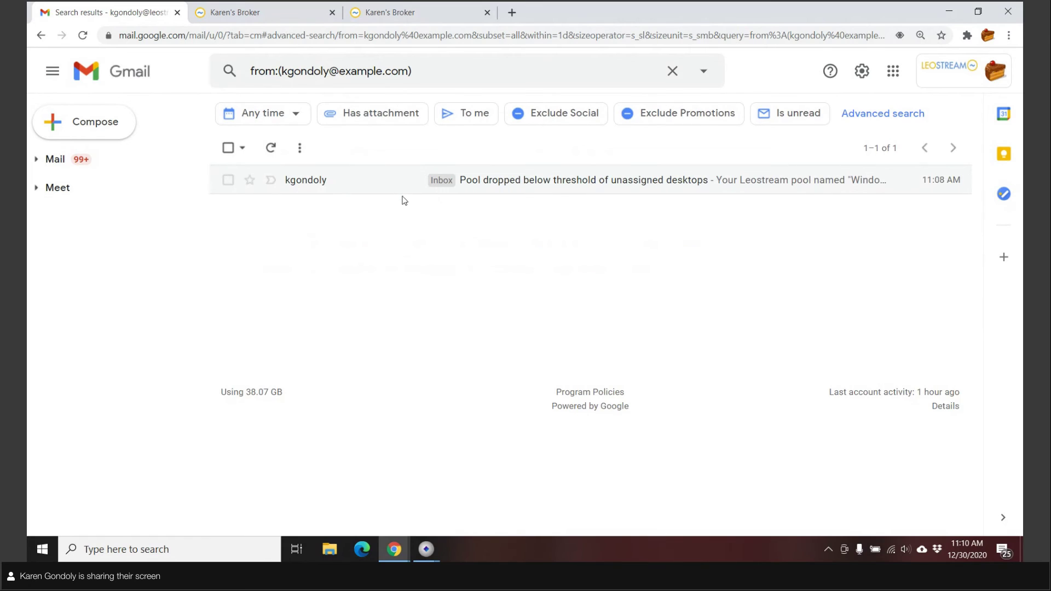
- Go back to the end-user resources page, refresh the resource list, and open a collaboration request for the Windows RGS desktop
{"action": "left_click", "coordinate": [392, 13]}
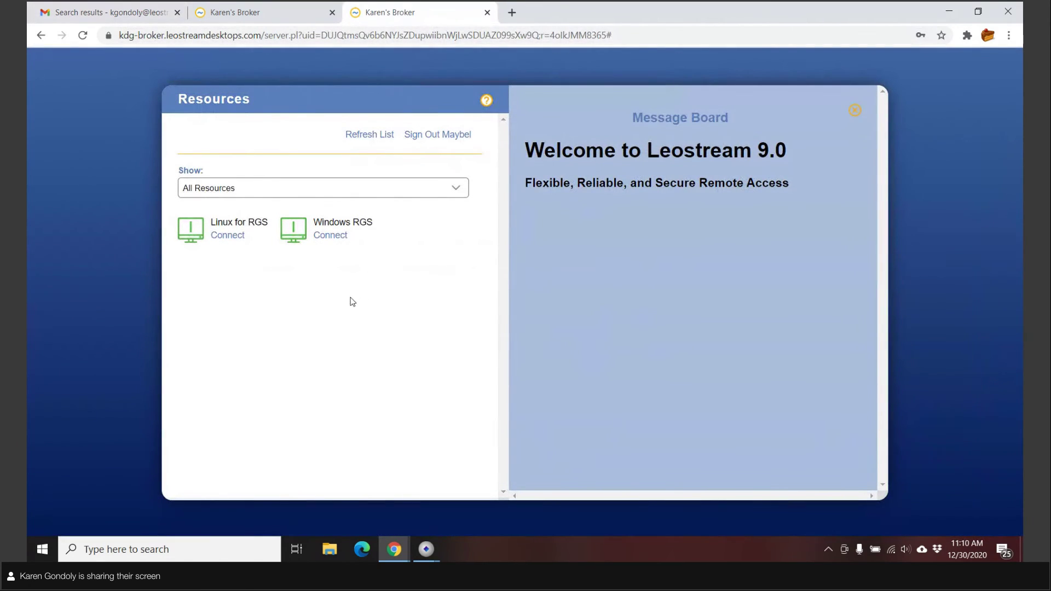
{"action": "left_click", "coordinate": [353, 137]}
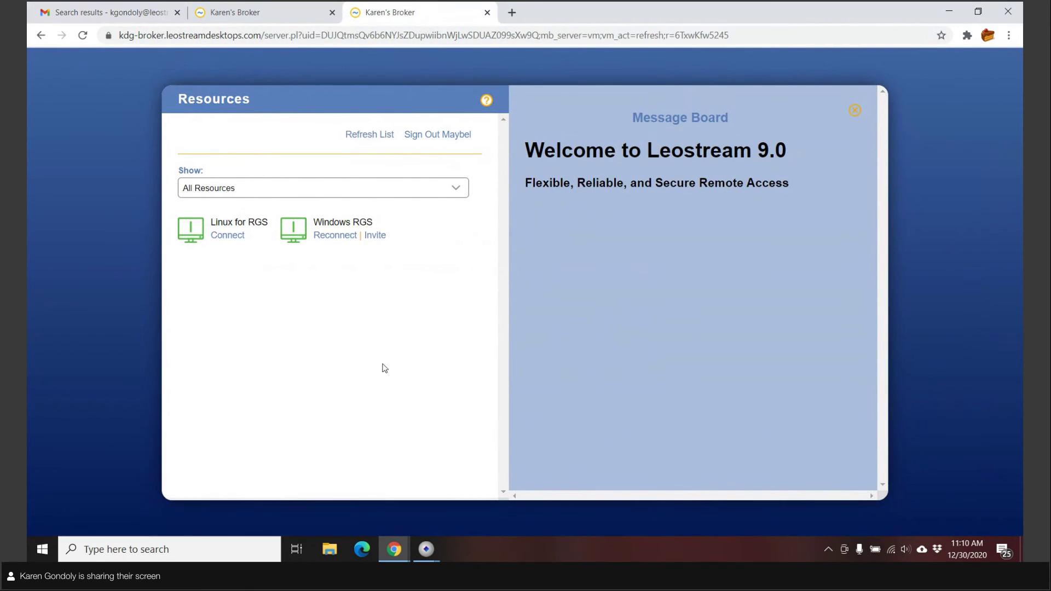
{"action": "left_click", "coordinate": [375, 237]}
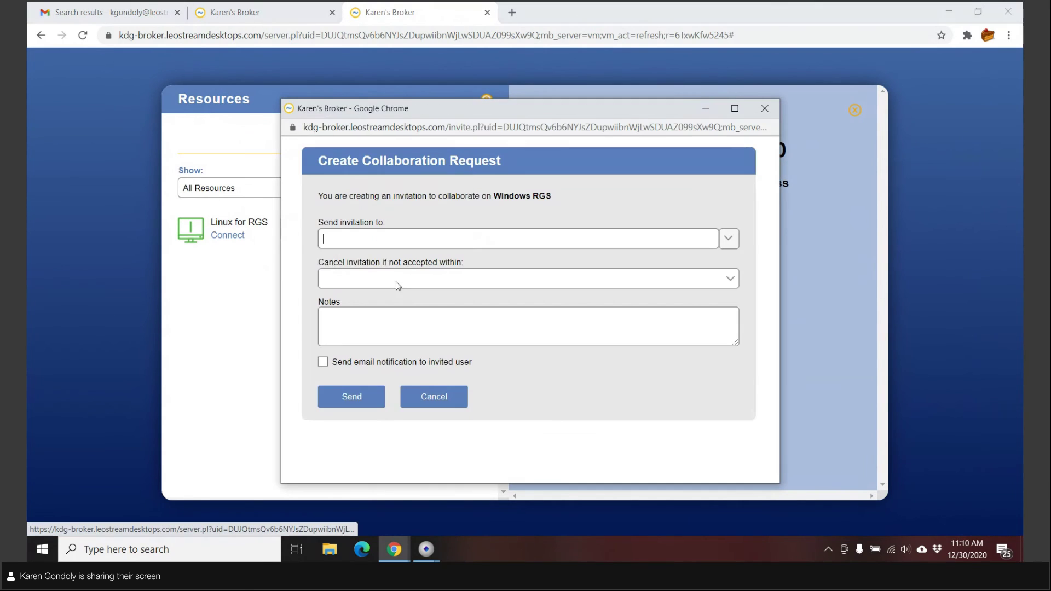
- Send the invitation to the listed collaborator with a 30 minutes expiry, the note "Please join my session", and email notification enabled
{"action": "left_click", "coordinate": [728, 238]}
{"action": "left_click", "coordinate": [415, 256]}
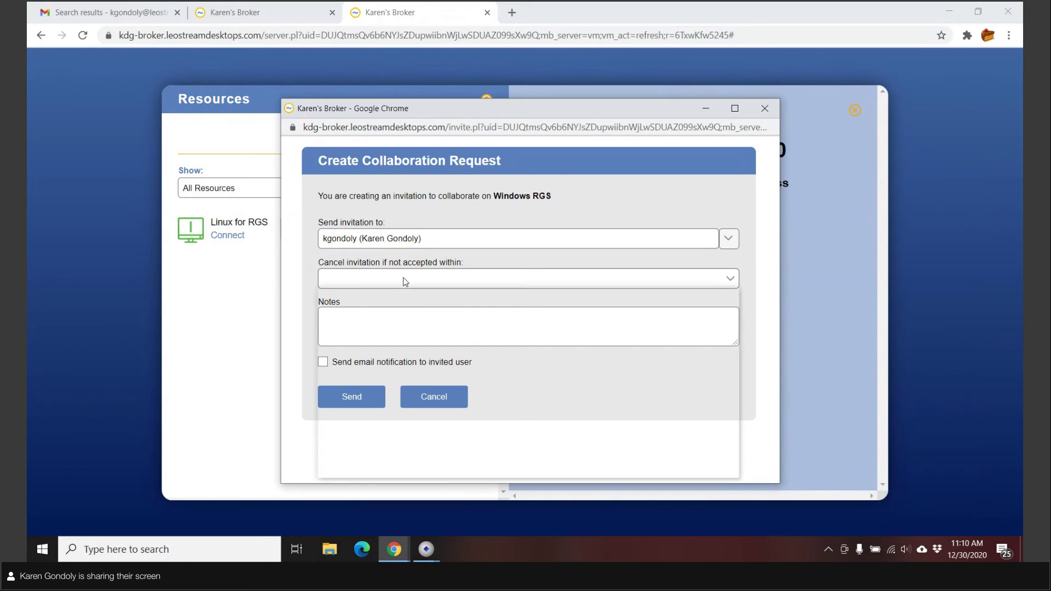
{"action": "left_click", "coordinate": [404, 279]}
{"action": "left_click", "coordinate": [358, 335]}
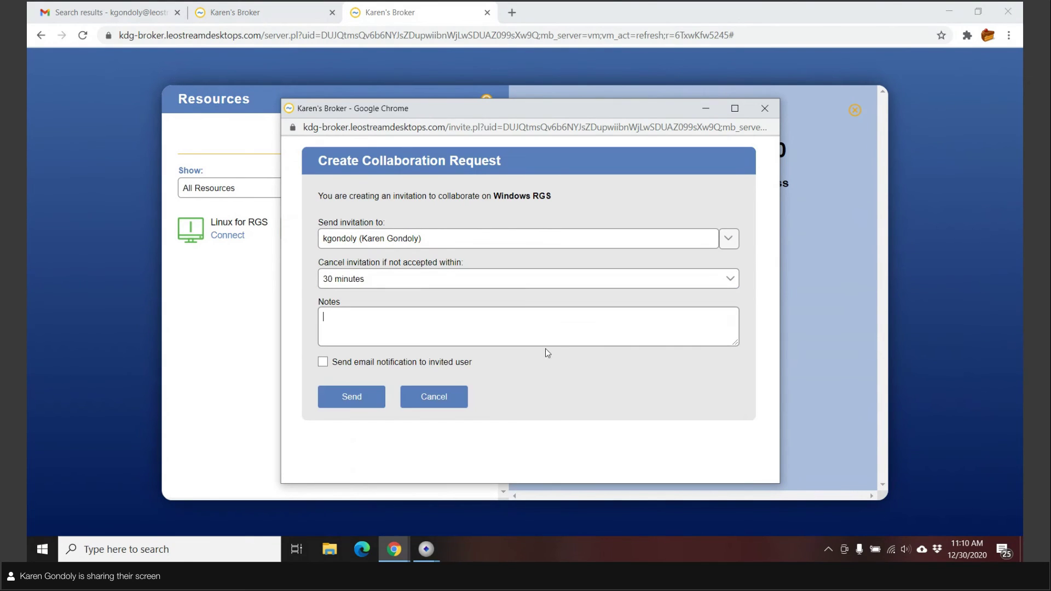
{"action": "type", "text": "lease join my session"}
{"action": "left_click", "coordinate": [407, 363]}
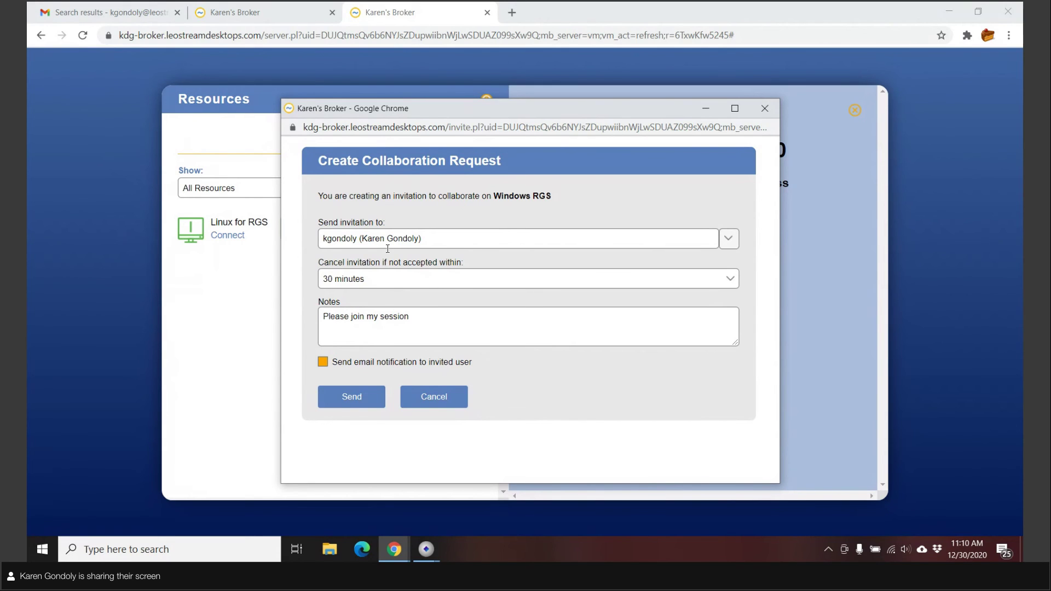
{"action": "left_click", "coordinate": [365, 404]}
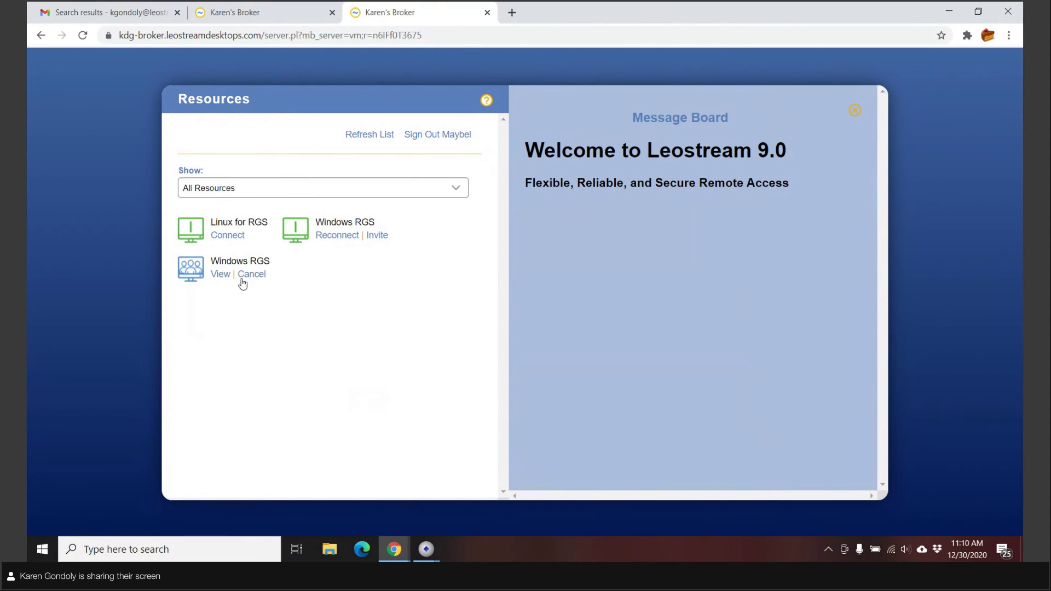
- Switch to Gmail, refresh the message list, and open the "New session collaboration invitation" email
{"action": "left_click", "coordinate": [115, 13]}
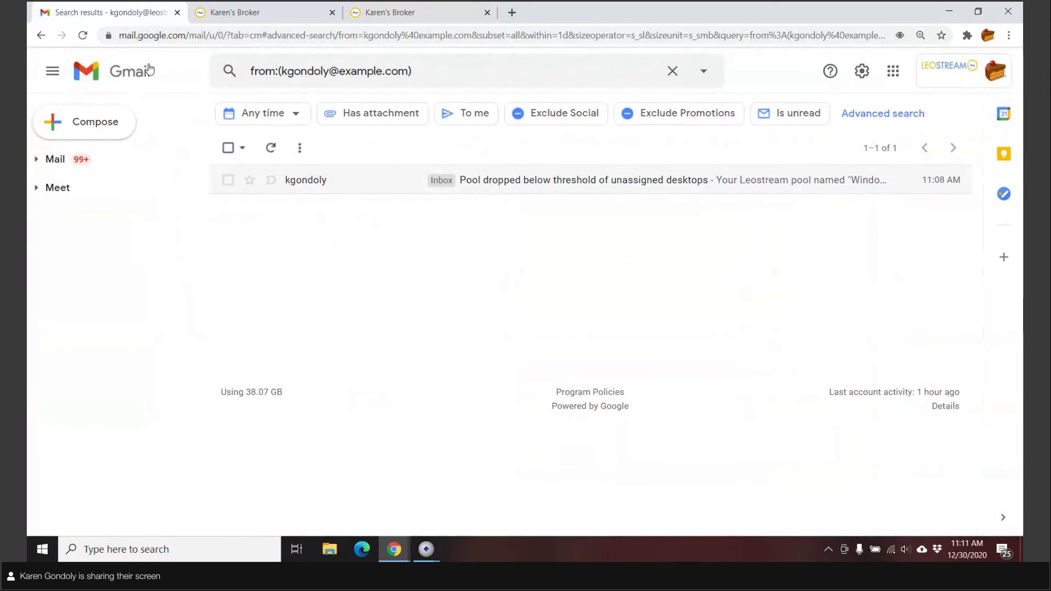
{"action": "left_click", "coordinate": [273, 149]}
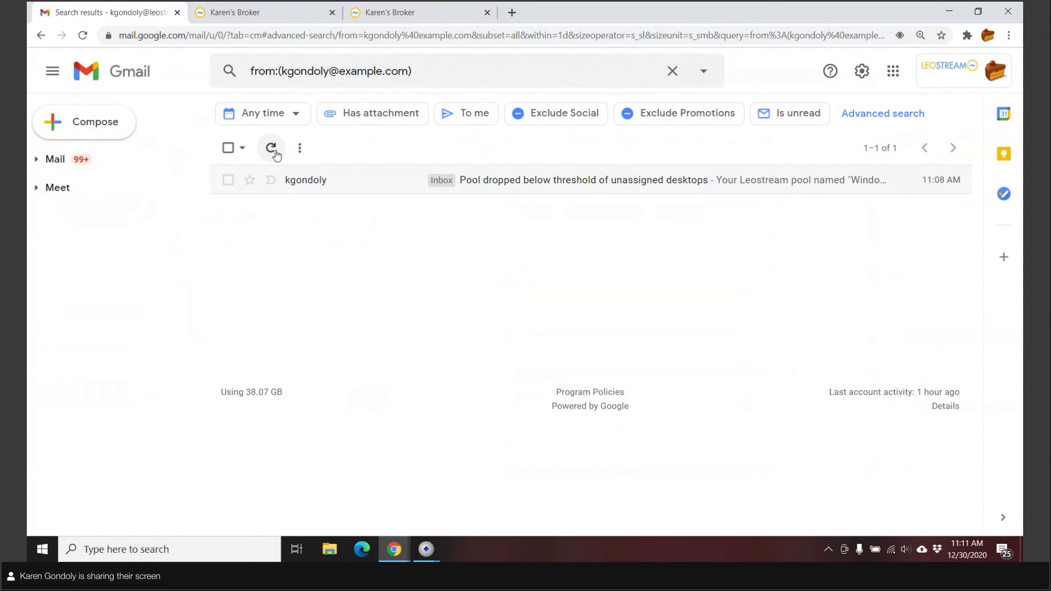
{"action": "left_click", "coordinate": [272, 149]}
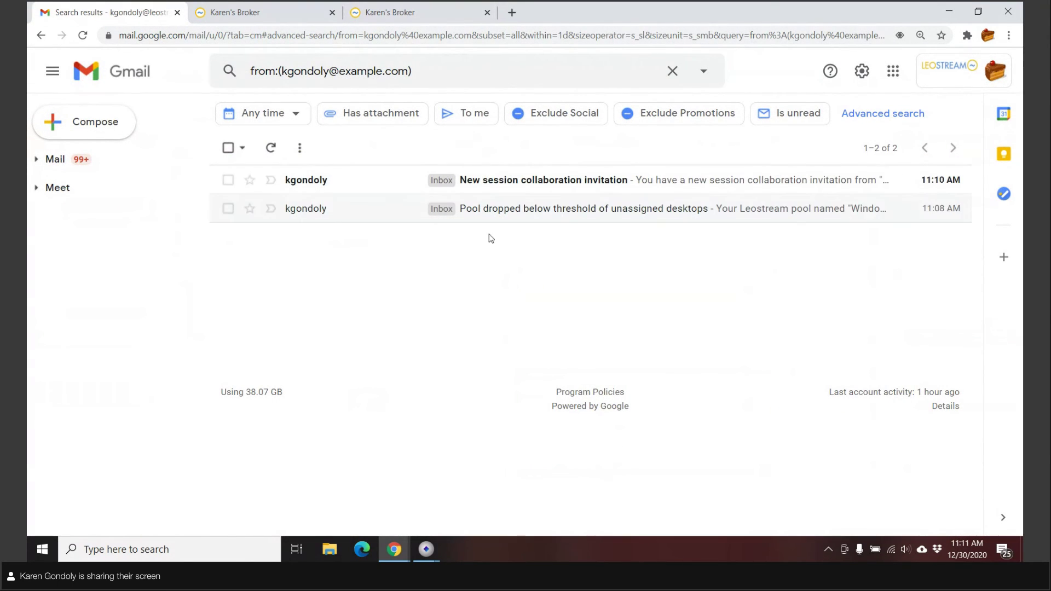
{"action": "left_click", "coordinate": [526, 182]}
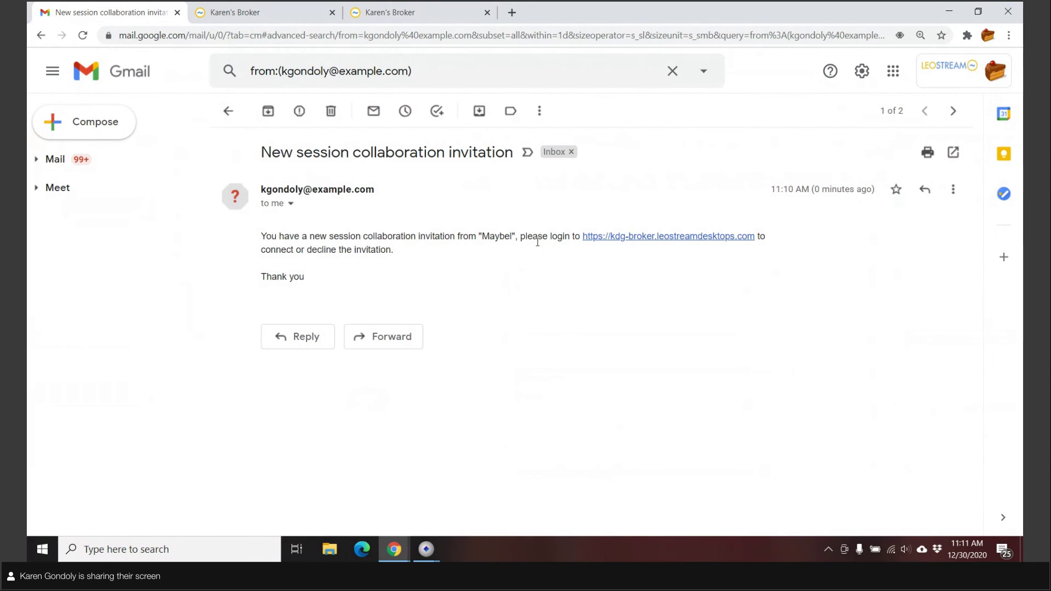
- Follow the broker link in the invitation email and sign in on the Leostream page with the invited user's user name and password
{"action": "left_click", "coordinate": [642, 237]}
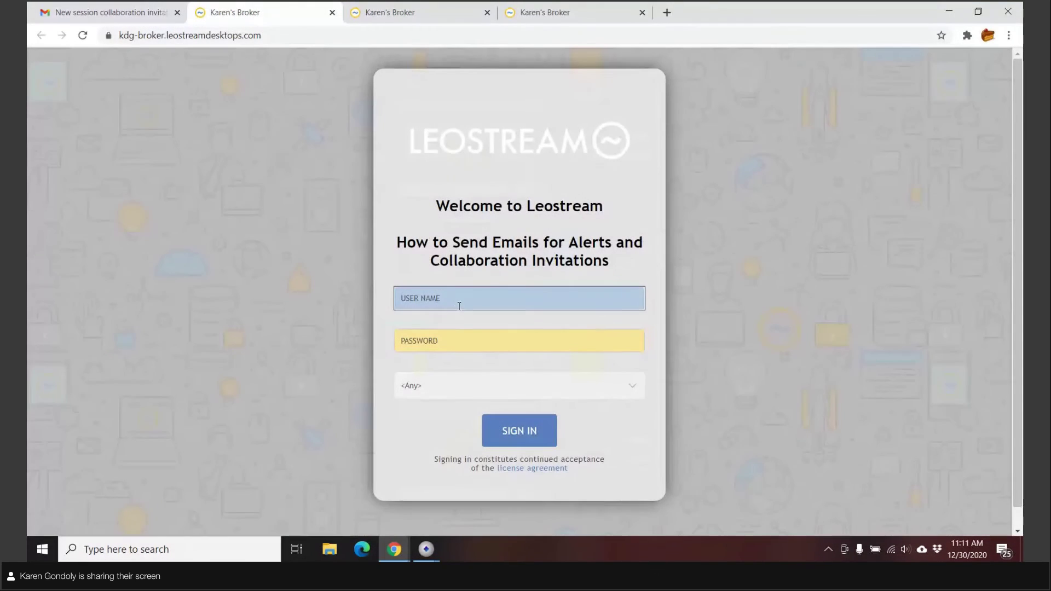
{"action": "left_click", "coordinate": [458, 301]}
{"action": "type", "text": "k"}
{"action": "key", "text": "Down"}
{"action": "key", "text": "Tab"}
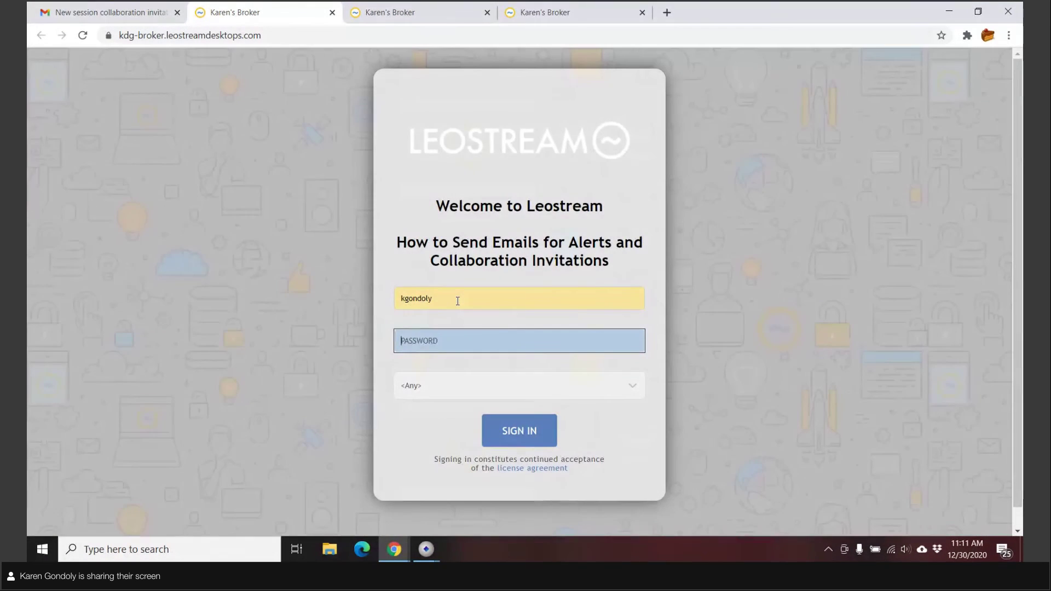
{"action": "type", "text": "•••••••••••••"}
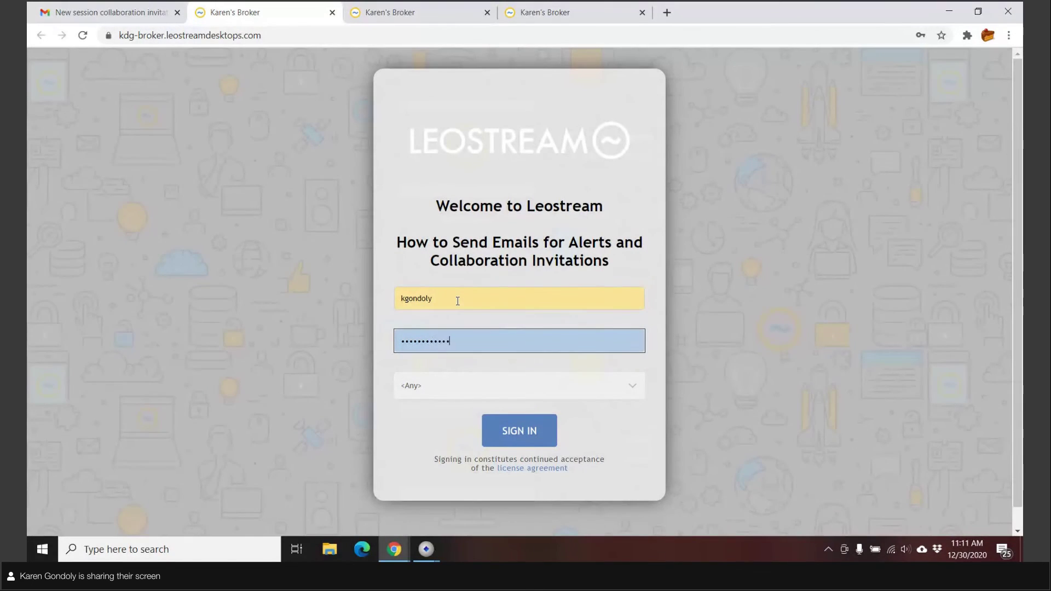
{"action": "key", "text": "Return"}
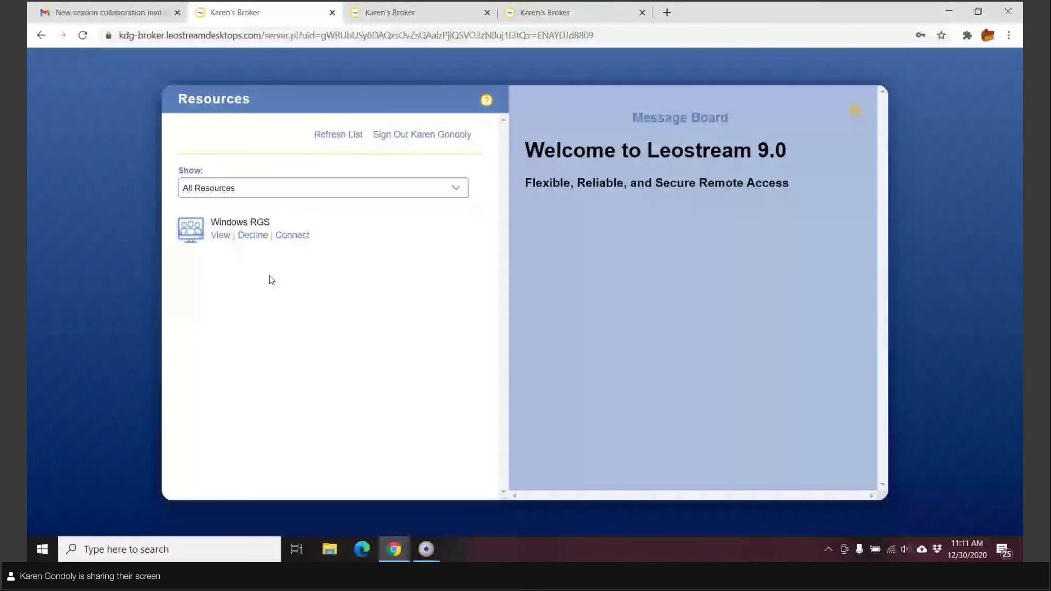